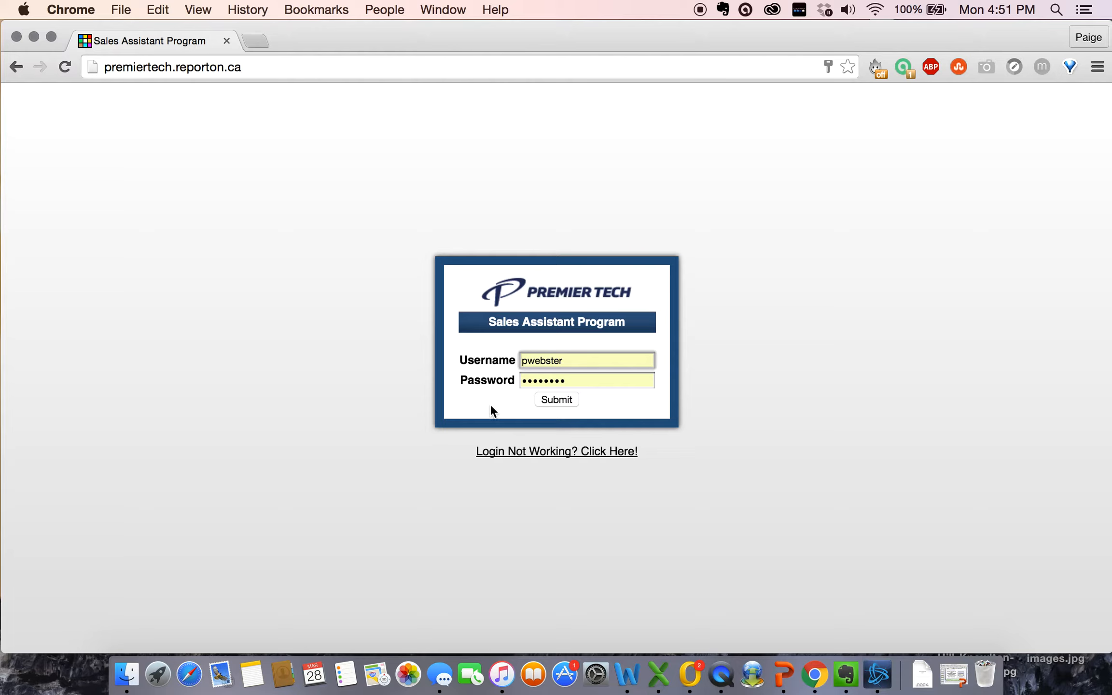
Step: Submit the entered username and password to sign in to the program
{"action": "left_click", "coordinate": [556, 401]}
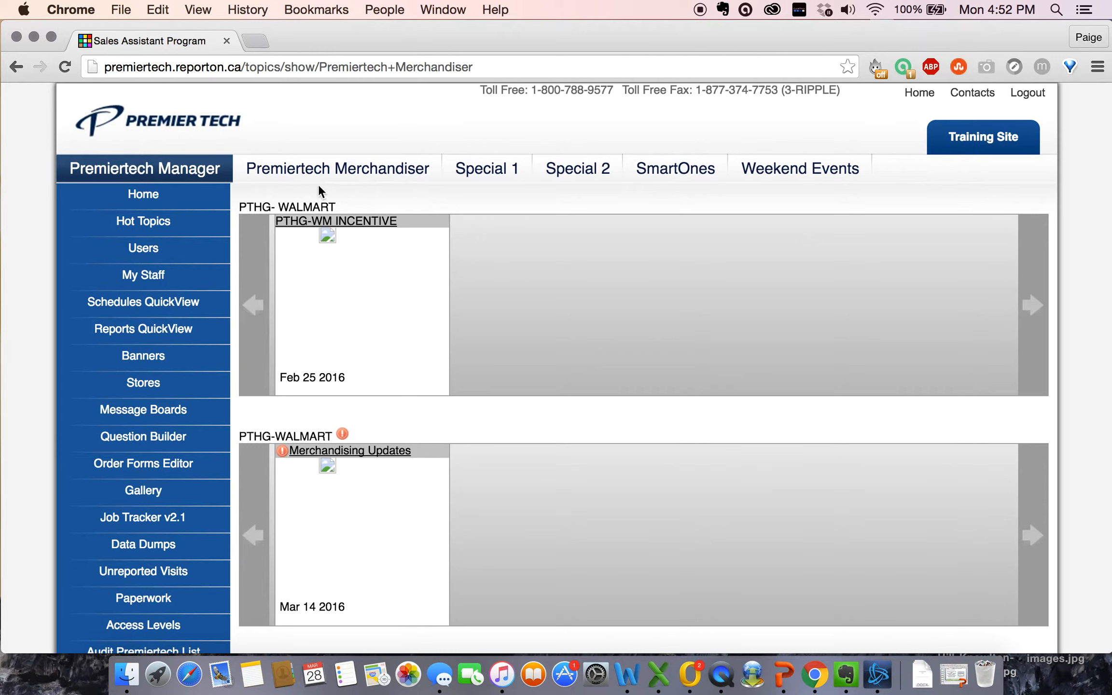
Step: Switch to the Premiertech Merchandiser section and view the My Personal Profile page
{"action": "left_click", "coordinate": [342, 177]}
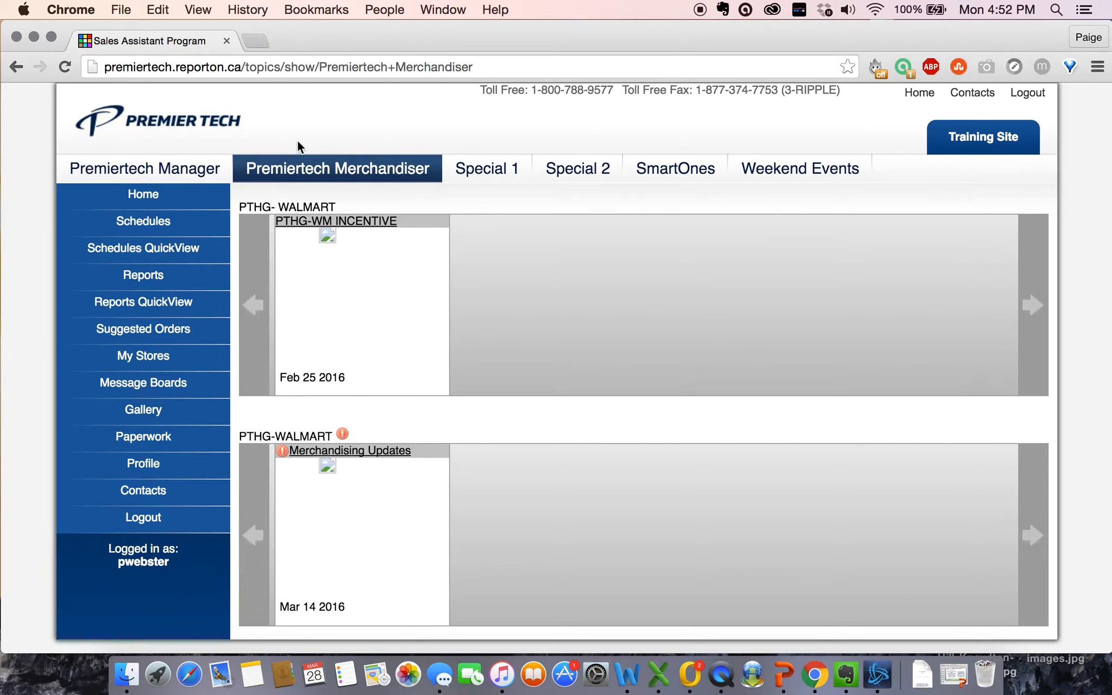
{"action": "left_click", "coordinate": [141, 466]}
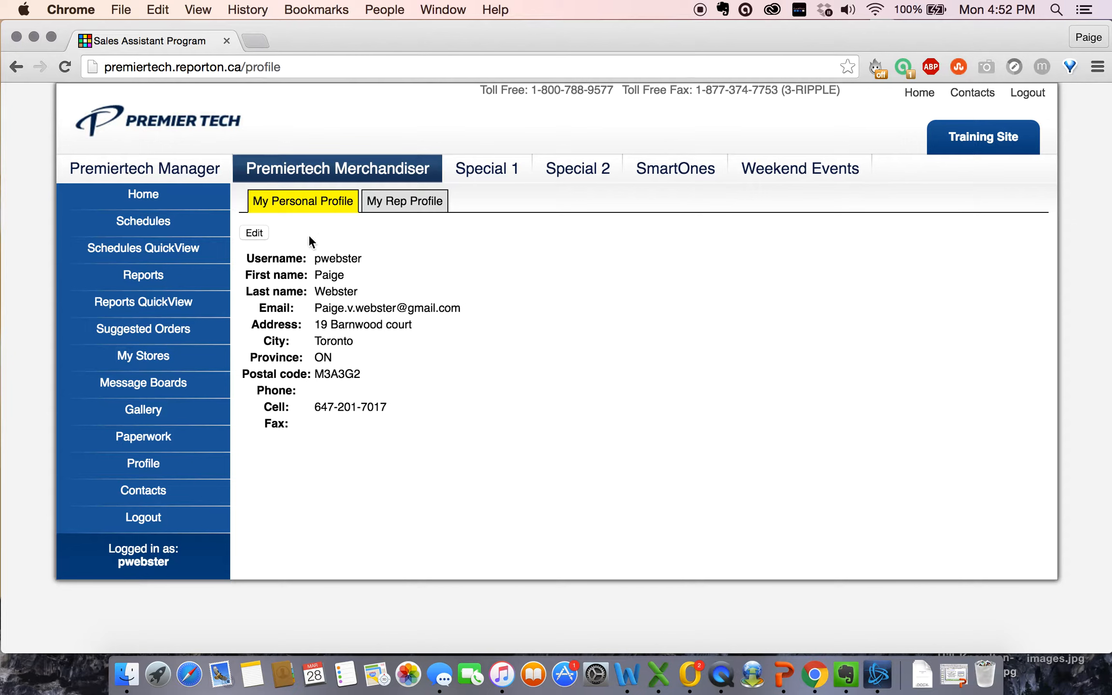
Step: Replace the password in both password fields with the new one and save the profile
{"action": "left_click", "coordinate": [256, 232]}
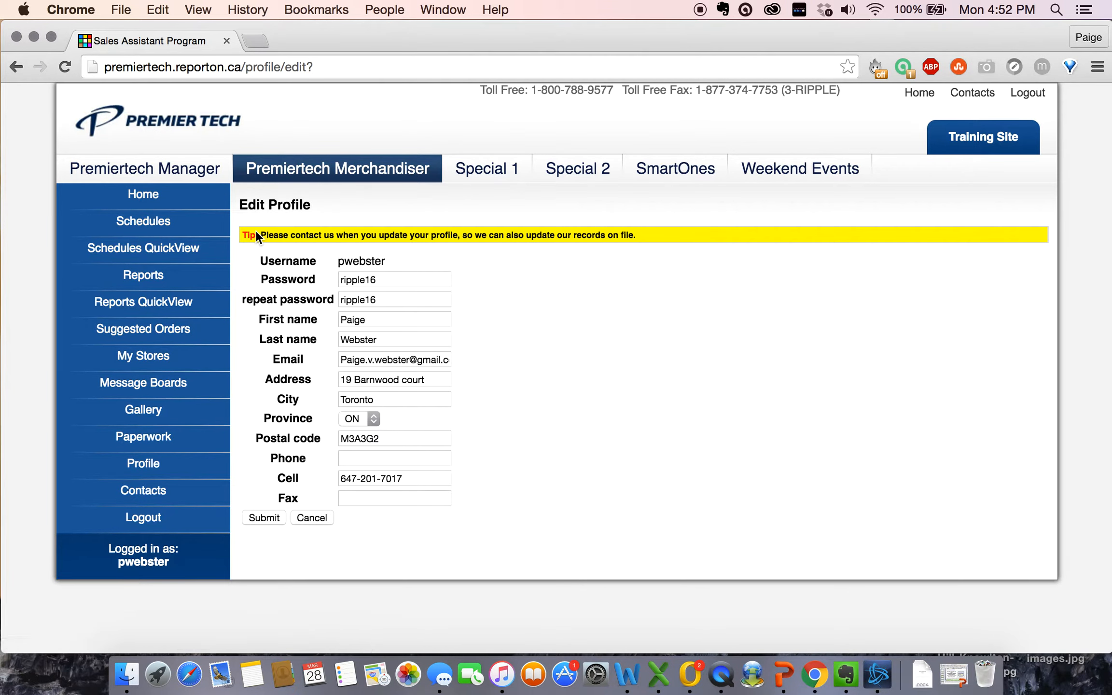
{"action": "left_click", "coordinate": [399, 282]}
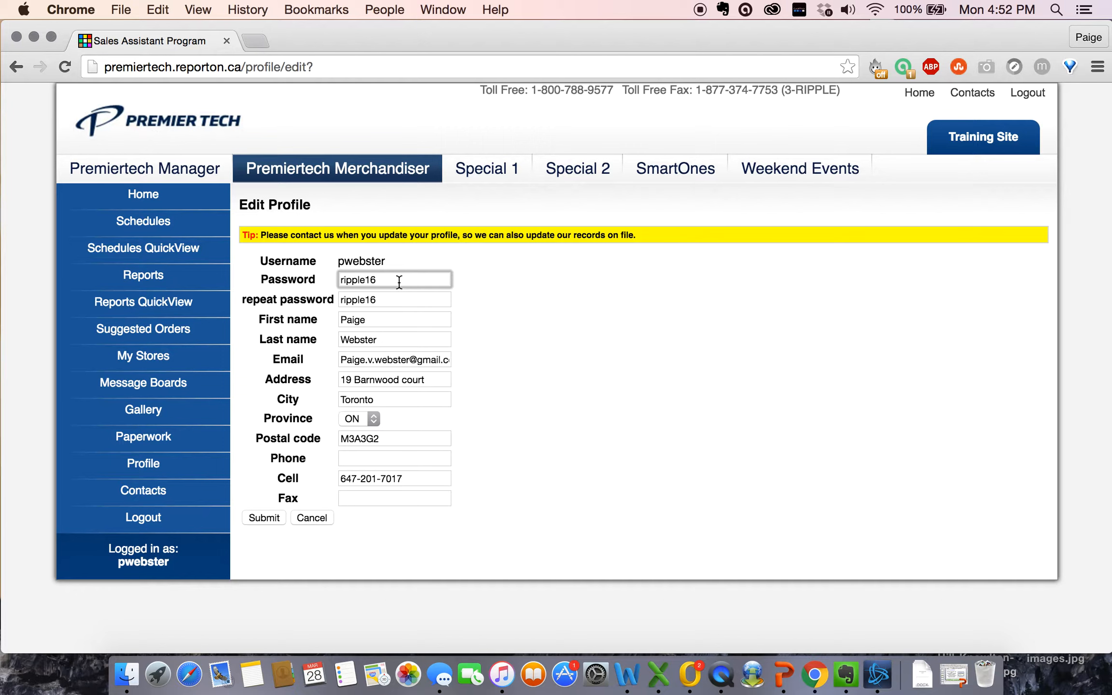
{"action": "key", "text": "BackSpace"}
{"action": "key", "text": "BackSpace"}
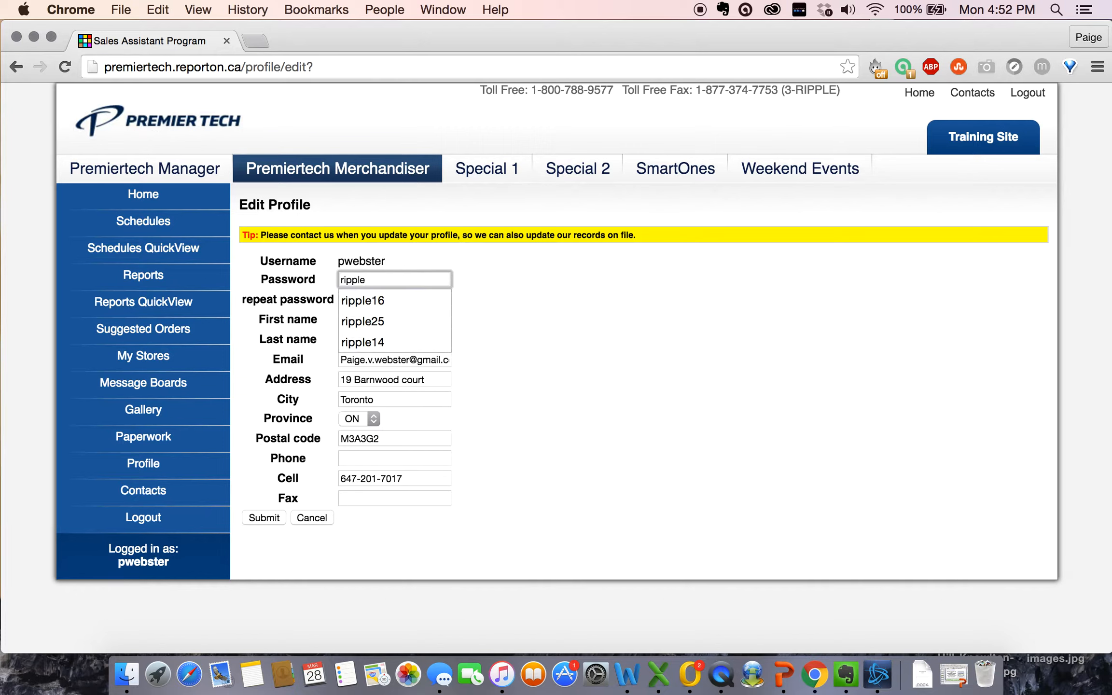
{"action": "left_click", "coordinate": [435, 305]}
{"action": "left_click", "coordinate": [402, 302]}
{"action": "key", "text": "BackSpace"}
{"action": "key", "text": "BackSpace"}
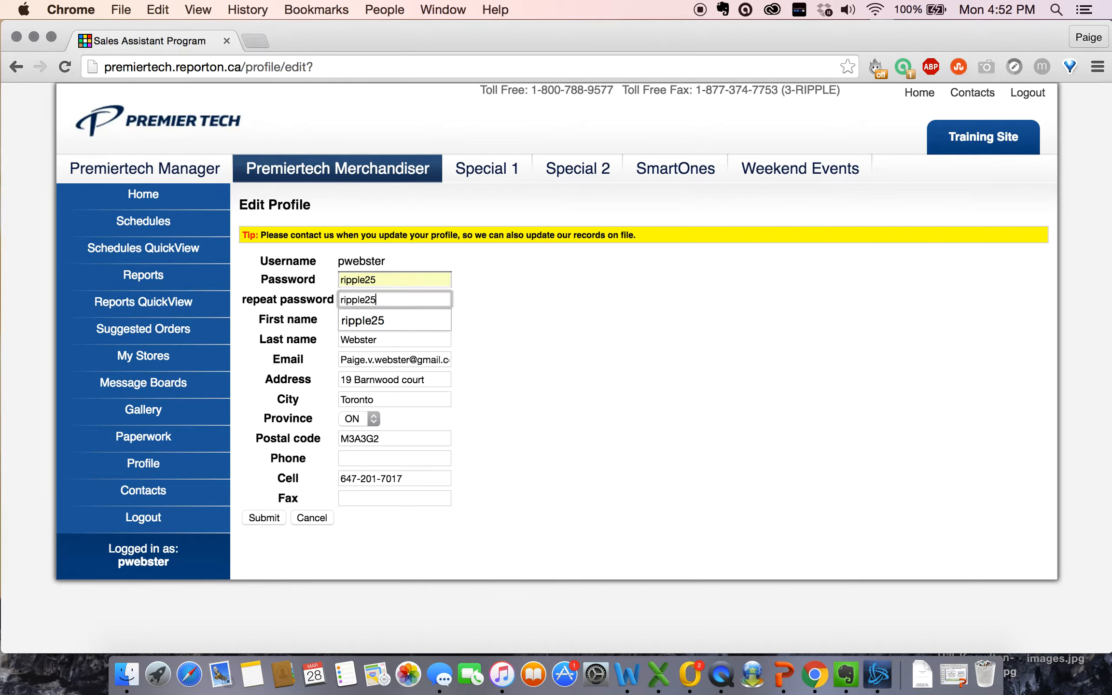
{"action": "left_click", "coordinate": [428, 323]}
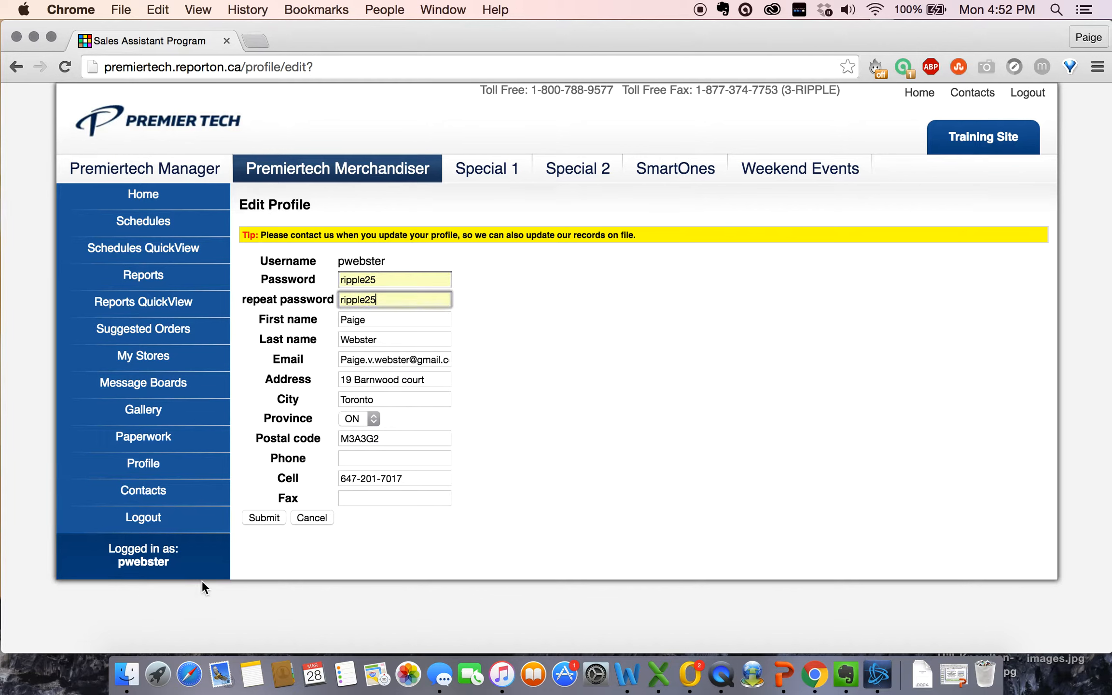
{"action": "left_click", "coordinate": [264, 515]}
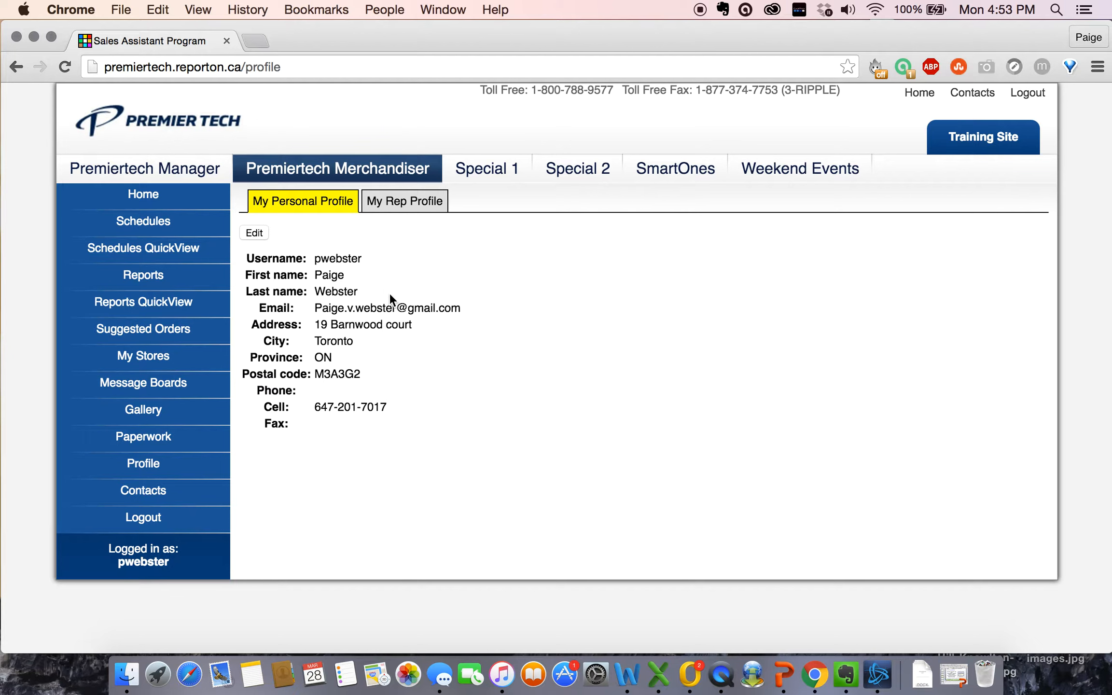
Step: Look through the Reports list, then start an unscheduled report's store search
{"action": "left_click", "coordinate": [144, 282]}
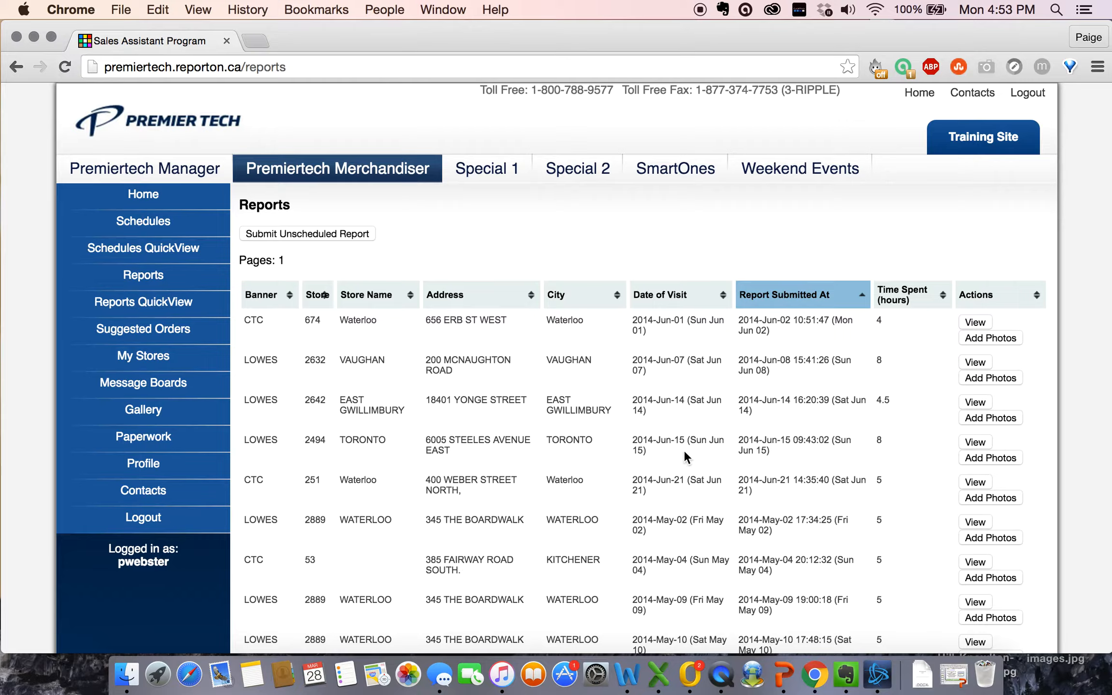
{"action": "scroll", "coordinate": [685, 456], "scroll_direction": "down", "scroll_amount": 10}
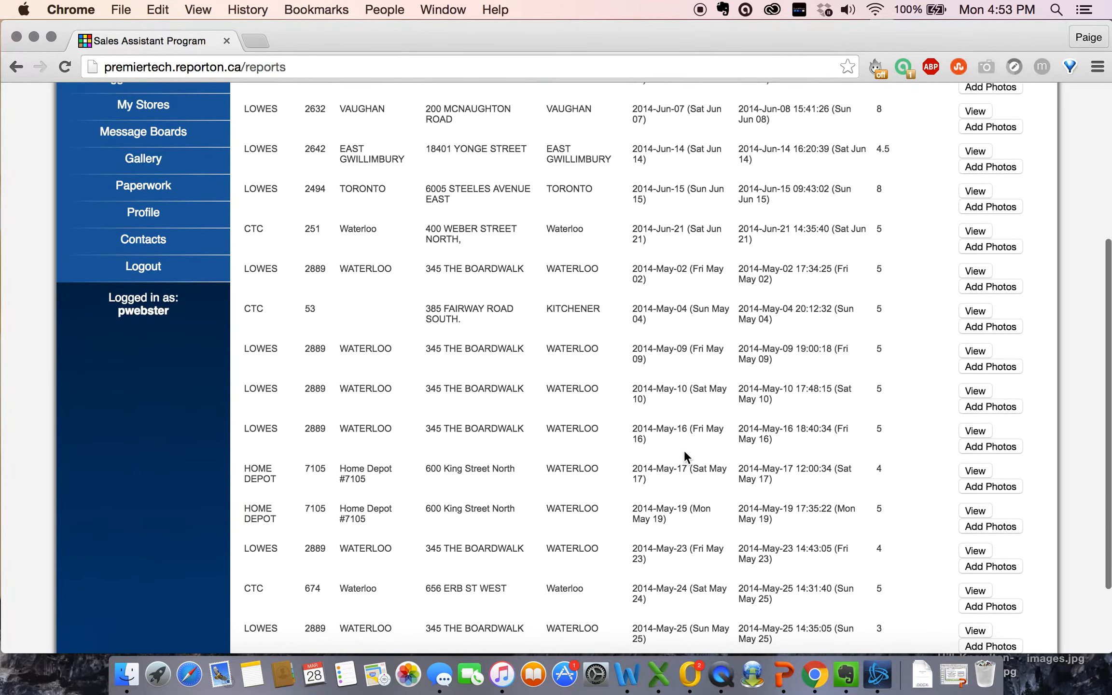
{"action": "scroll", "coordinate": [685, 454], "scroll_direction": "up", "scroll_amount": 15}
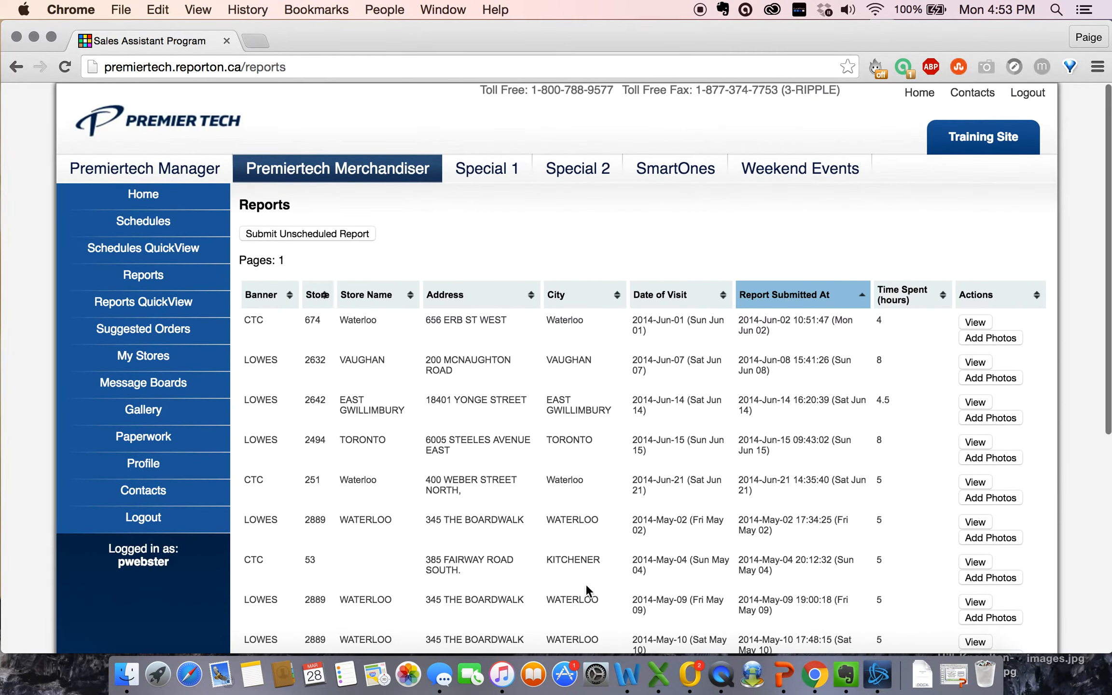
{"action": "scroll", "coordinate": [532, 515], "scroll_direction": "down", "scroll_amount": 3}
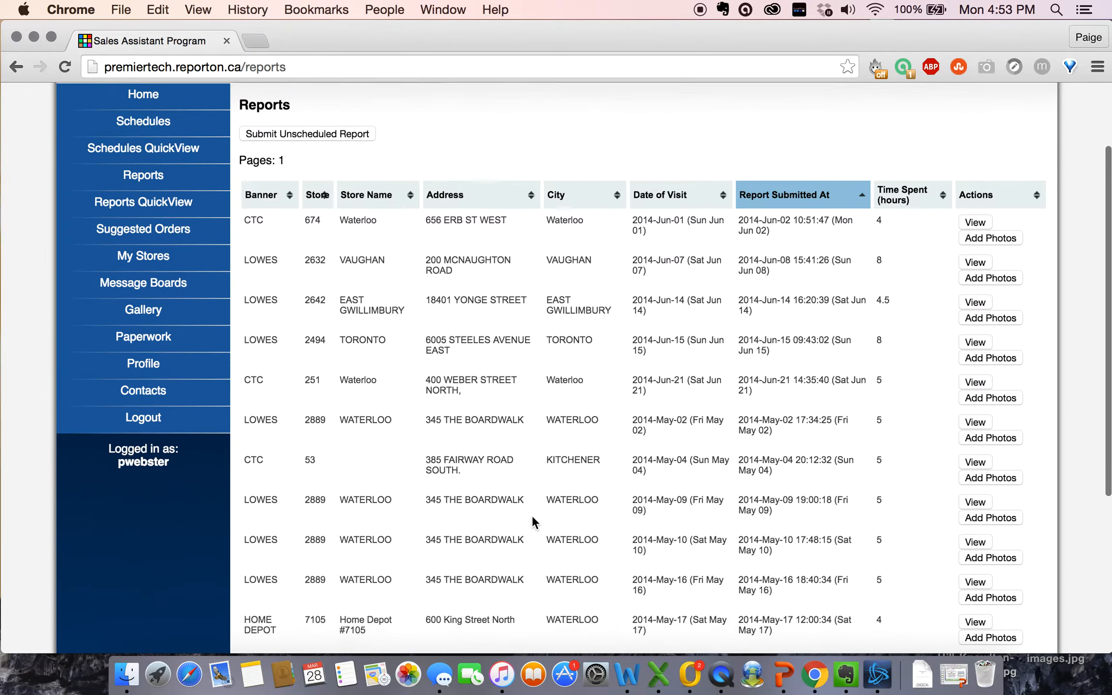
{"action": "scroll", "coordinate": [581, 453], "scroll_direction": "down", "scroll_amount": 3}
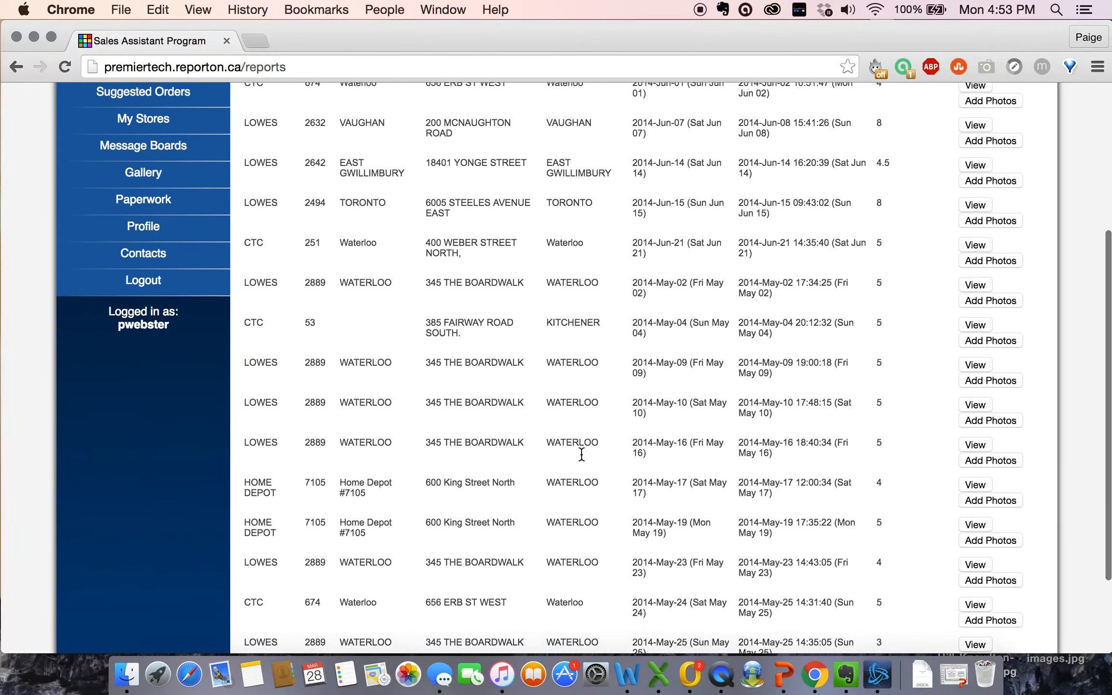
{"action": "scroll", "coordinate": [581, 453], "scroll_direction": "up", "scroll_amount": 10}
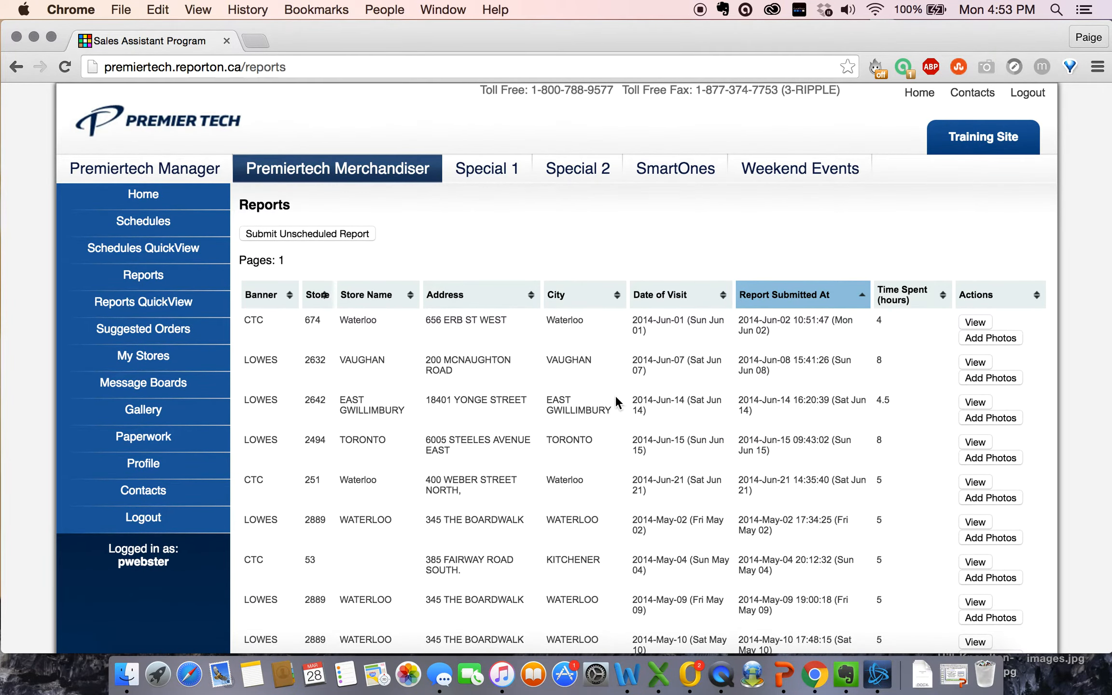
{"action": "left_click", "coordinate": [308, 234]}
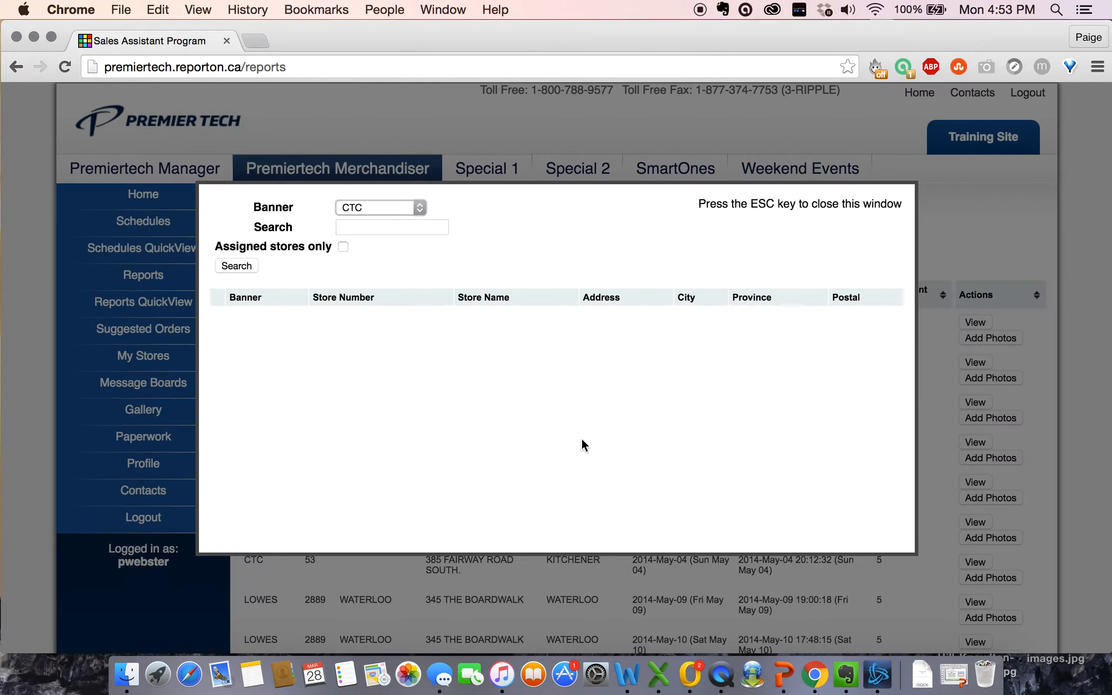
Step: Set the store search banner to HOME DEPOT
{"action": "left_click", "coordinate": [417, 207]}
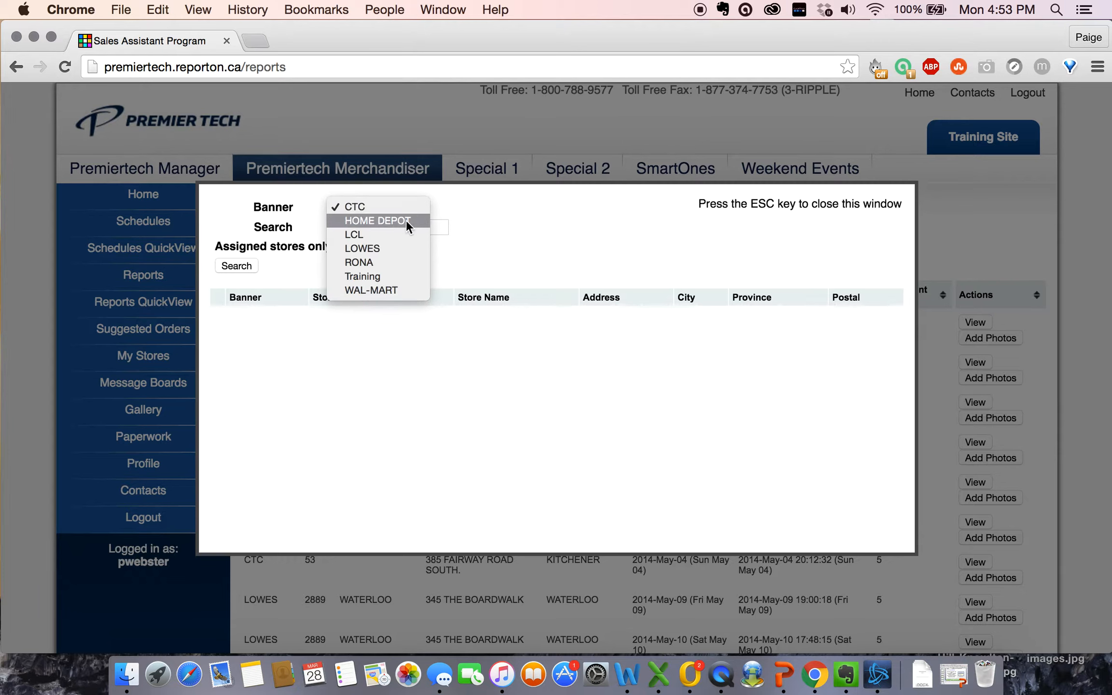
{"action": "left_click", "coordinate": [384, 221]}
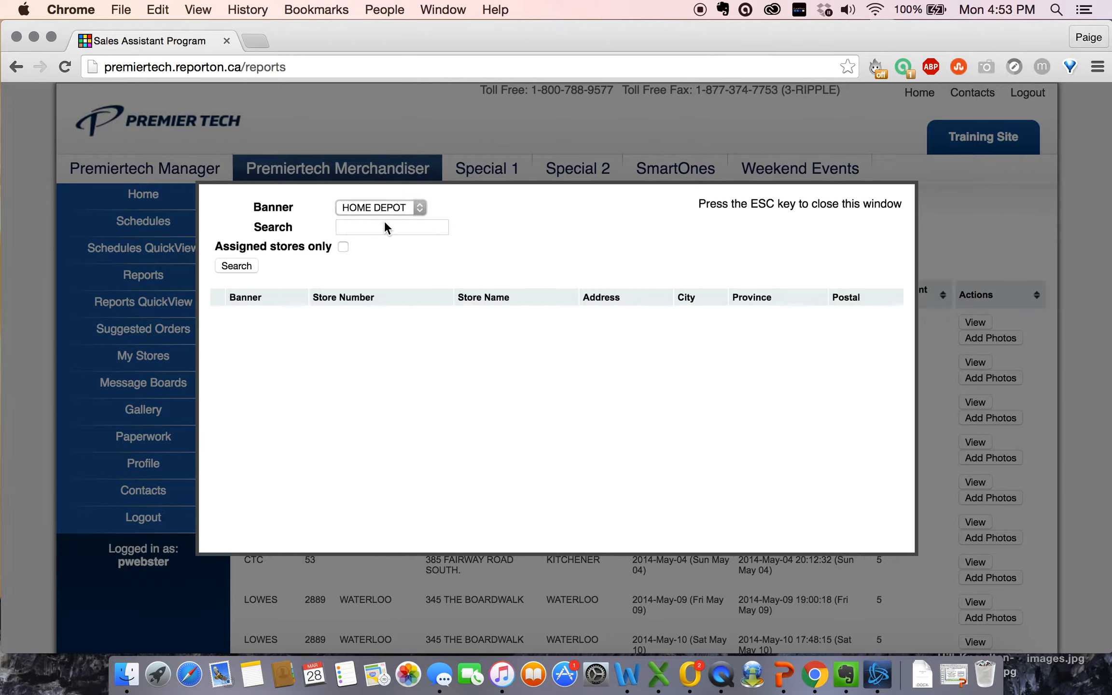
{"action": "left_click", "coordinate": [421, 206]}
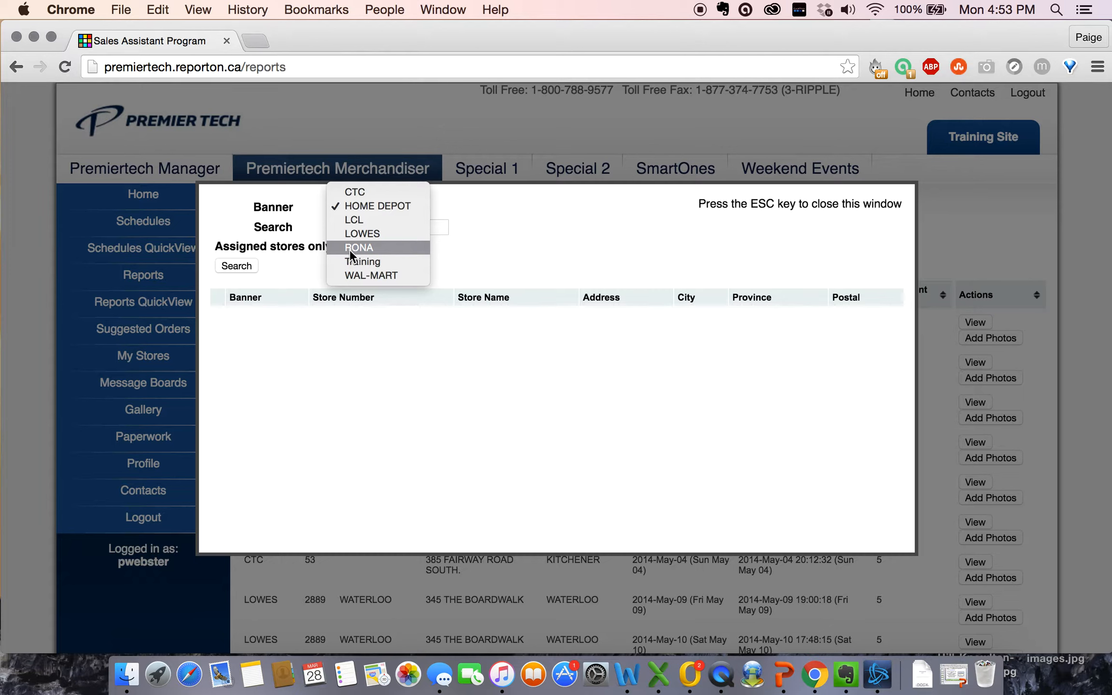
{"action": "left_click", "coordinate": [407, 206]}
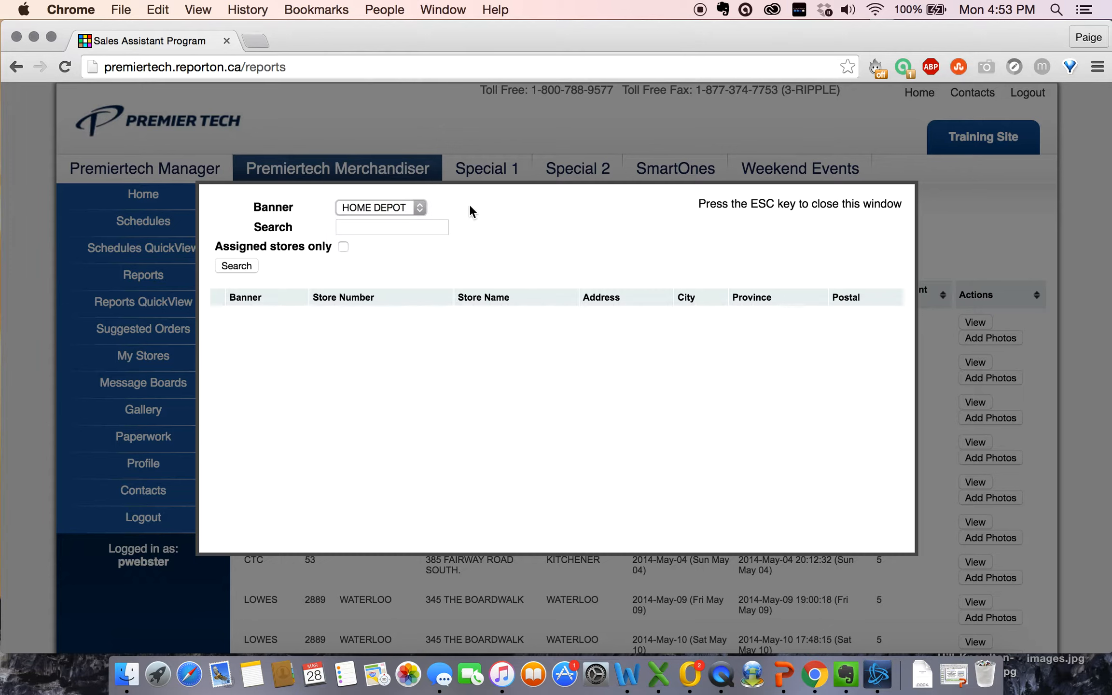
Step: Search oakville stores and pick Home Depot #7157 on 99 Cross Avenue
{"action": "left_click", "coordinate": [404, 228]}
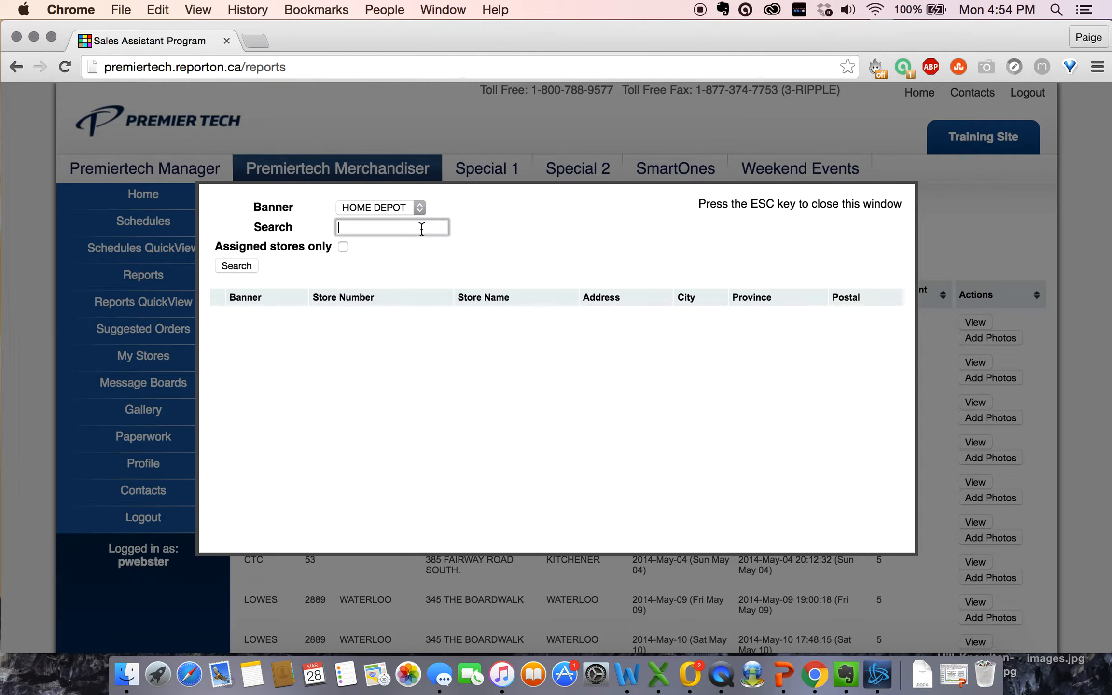
{"action": "type", "text": "oakville"}
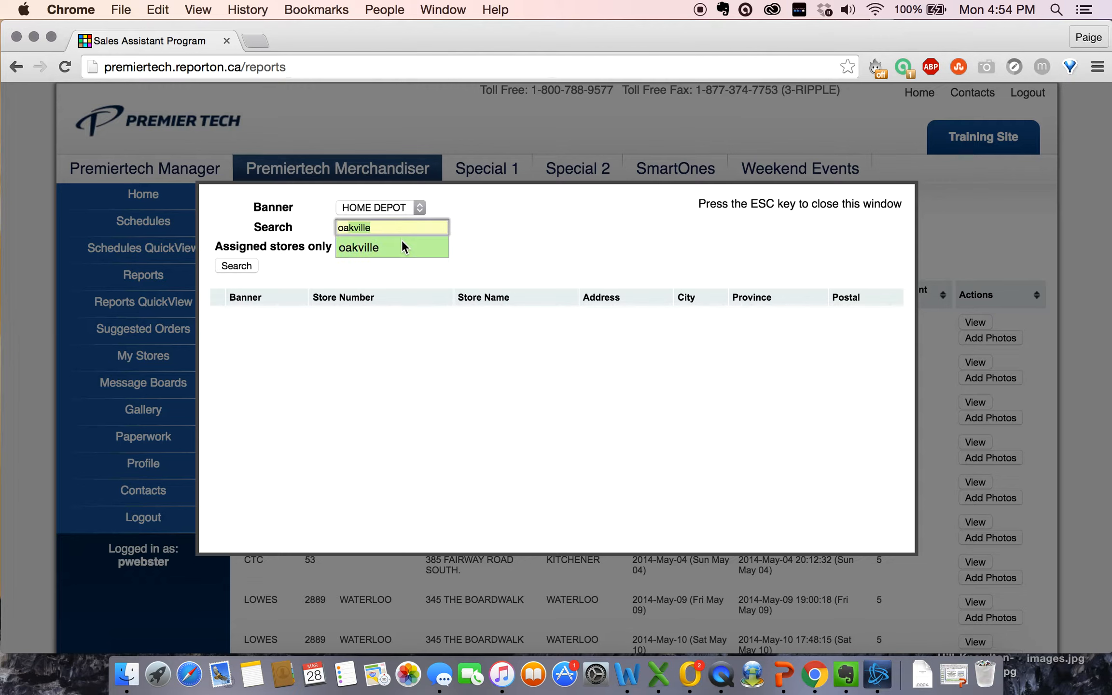
{"action": "left_click", "coordinate": [402, 241]}
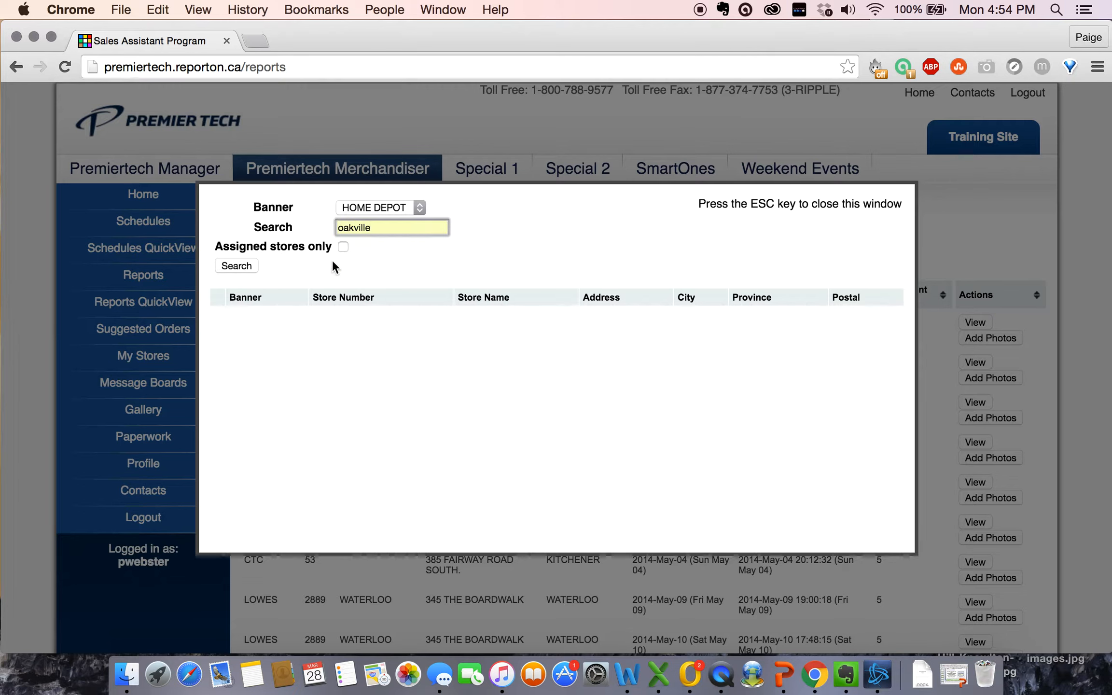
{"action": "left_click", "coordinate": [233, 266]}
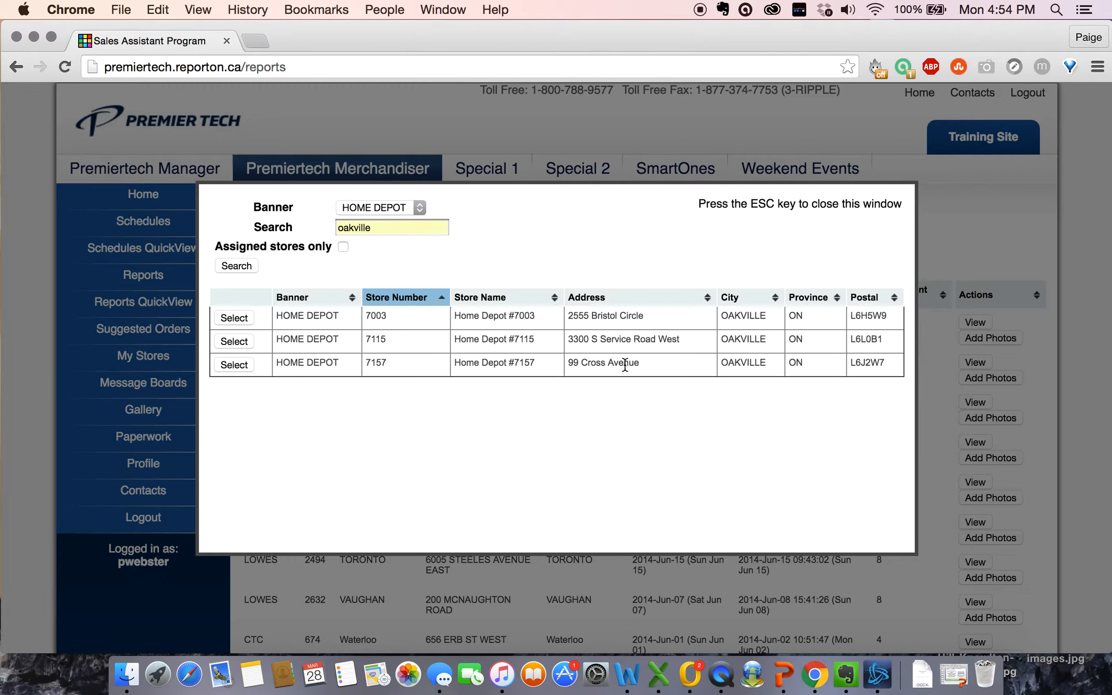
{"action": "left_click", "coordinate": [234, 364]}
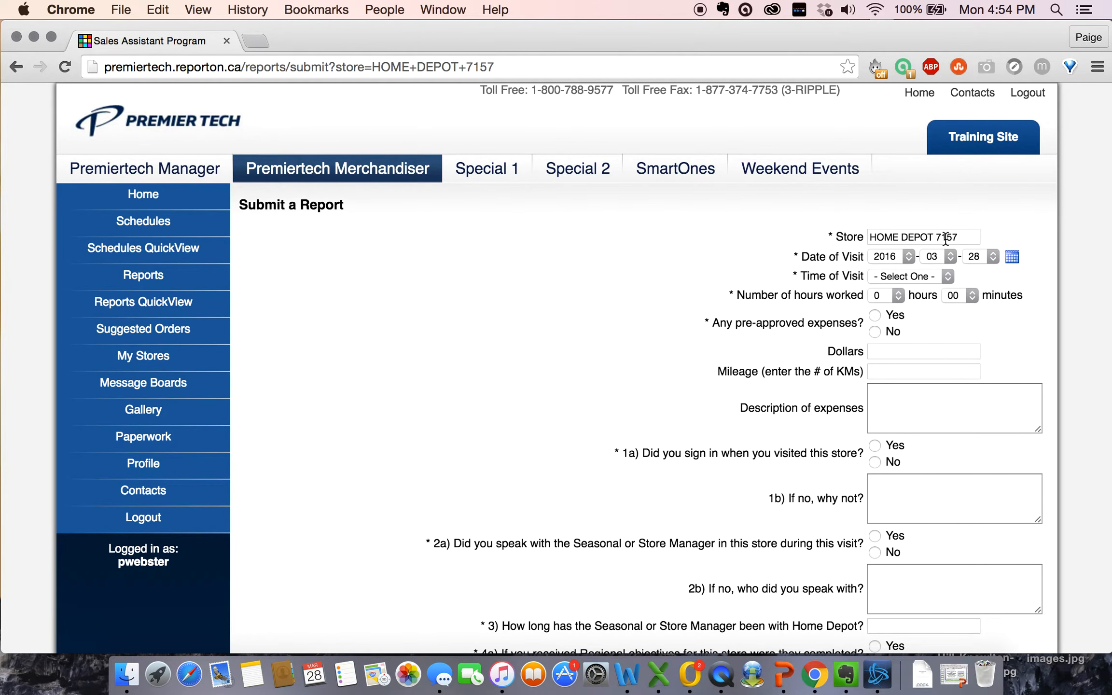
Step: Set the time of visit to 09:00 AM
{"action": "scroll", "coordinate": [946, 237], "scroll_direction": "down", "scroll_amount": 1}
{"action": "scroll", "coordinate": [791, 259], "scroll_direction": "down", "scroll_amount": 1}
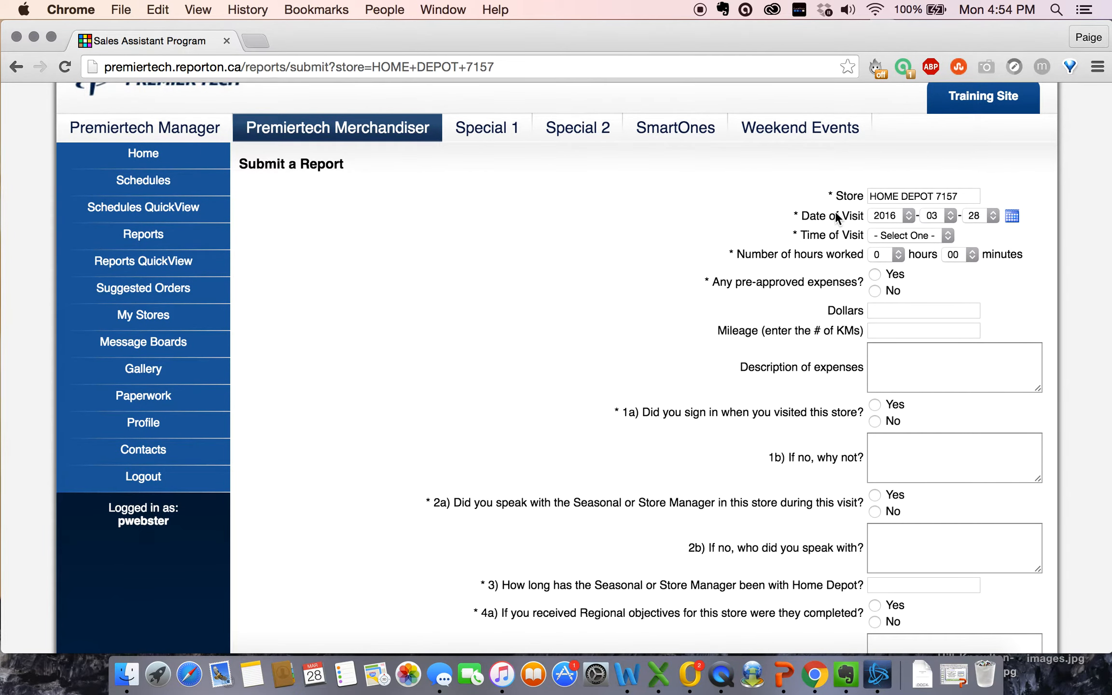
{"action": "scroll", "coordinate": [842, 246], "scroll_direction": "down", "scroll_amount": 1}
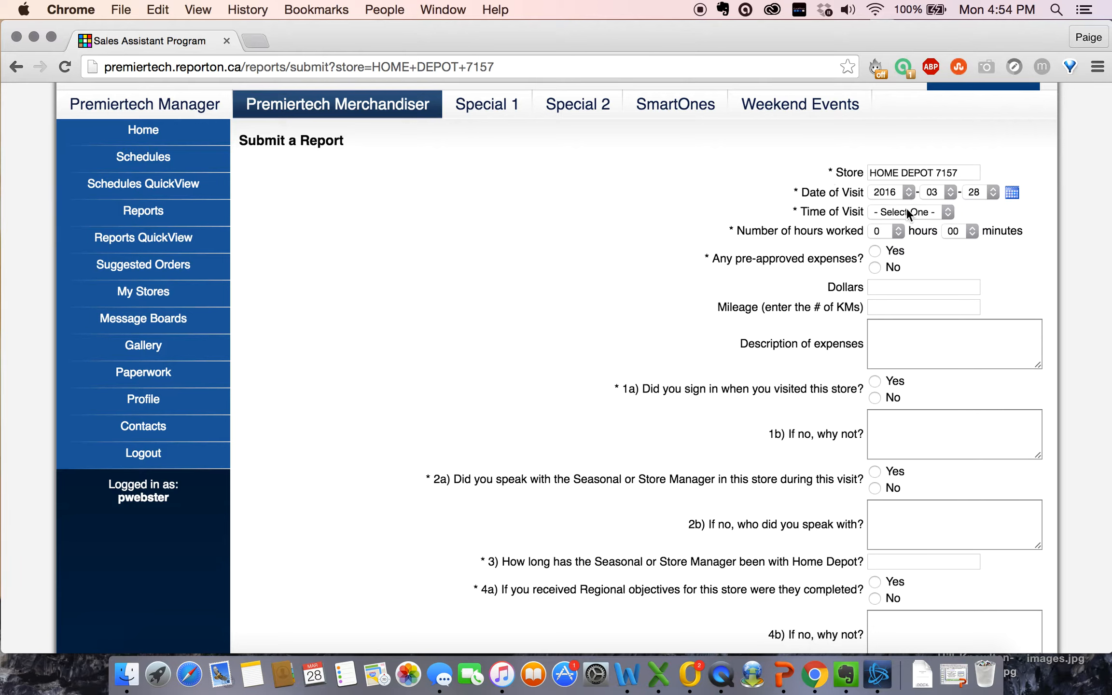
{"action": "left_click", "coordinate": [948, 213]}
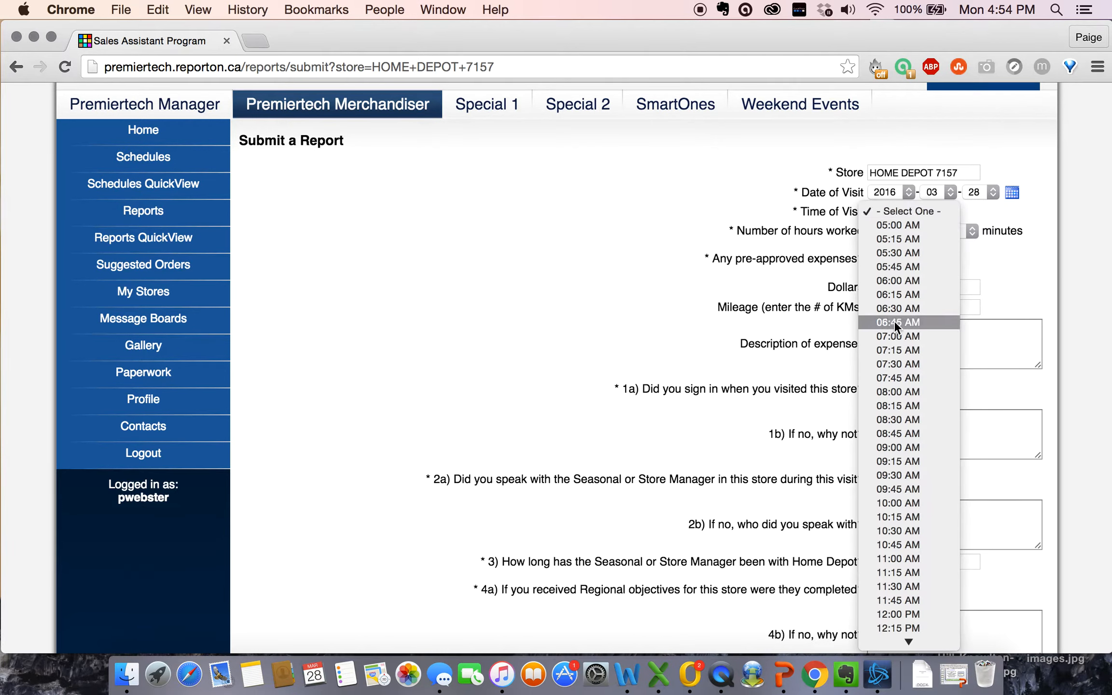
{"action": "scroll", "coordinate": [894, 320], "scroll_direction": "down", "scroll_amount": 1}
{"action": "scroll", "coordinate": [897, 384], "scroll_direction": "down", "scroll_amount": 5}
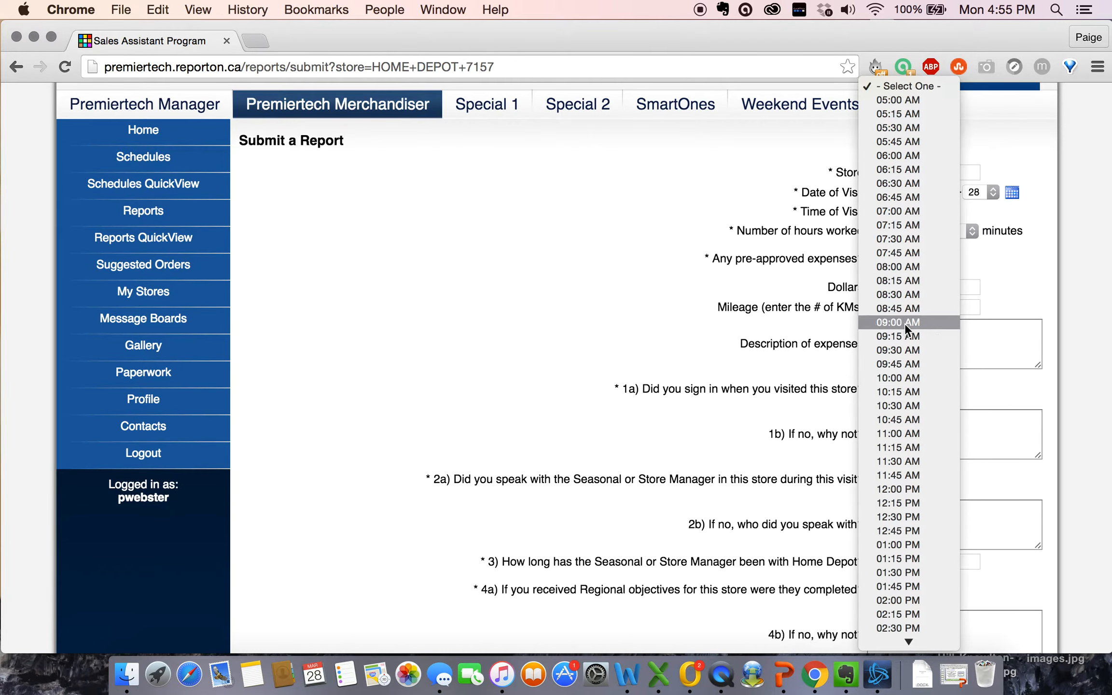
{"action": "left_click", "coordinate": [881, 324]}
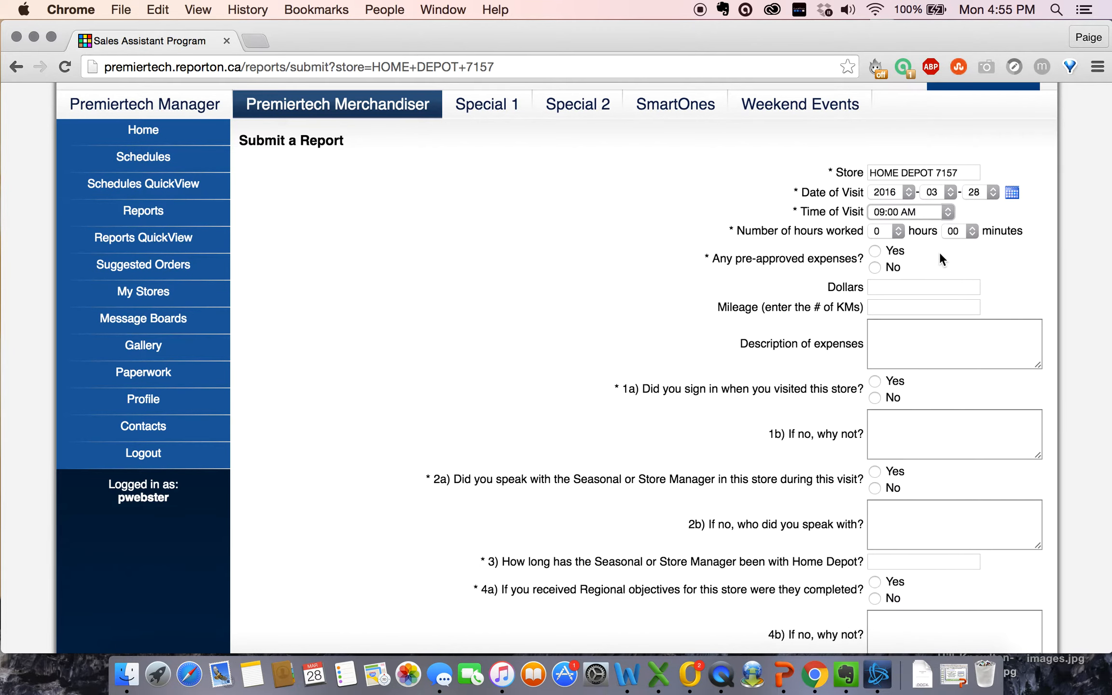
Step: Keep hours worked at 2 and answer No to pre-approved expenses
{"action": "left_click", "coordinate": [893, 229]}
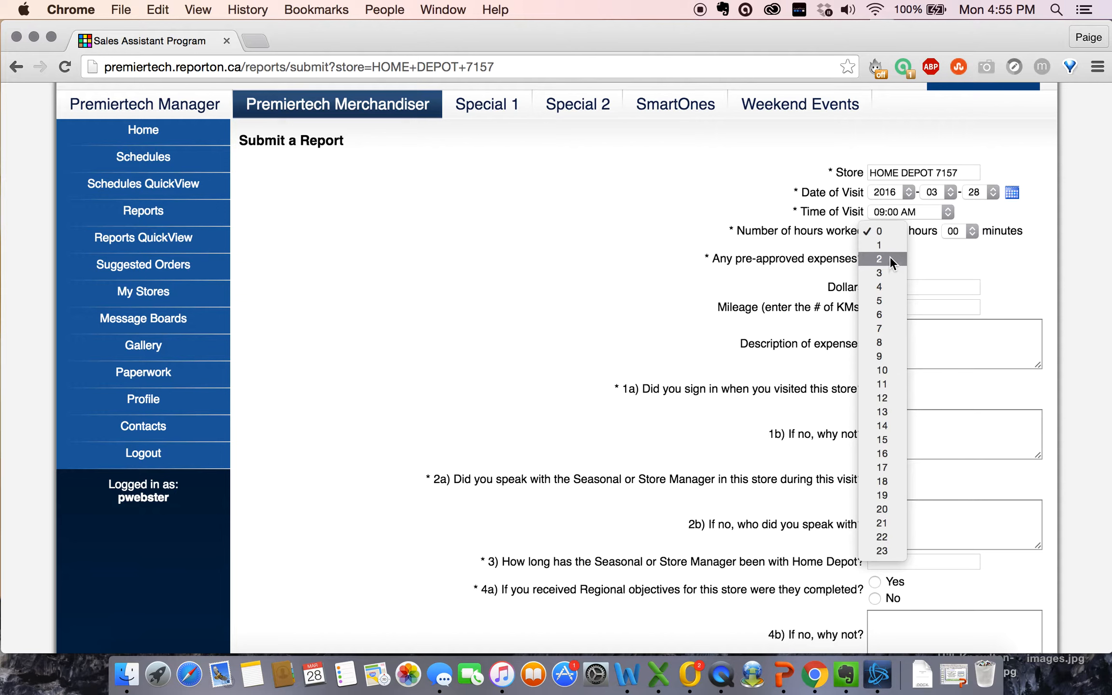
{"action": "key", "text": "Escape"}
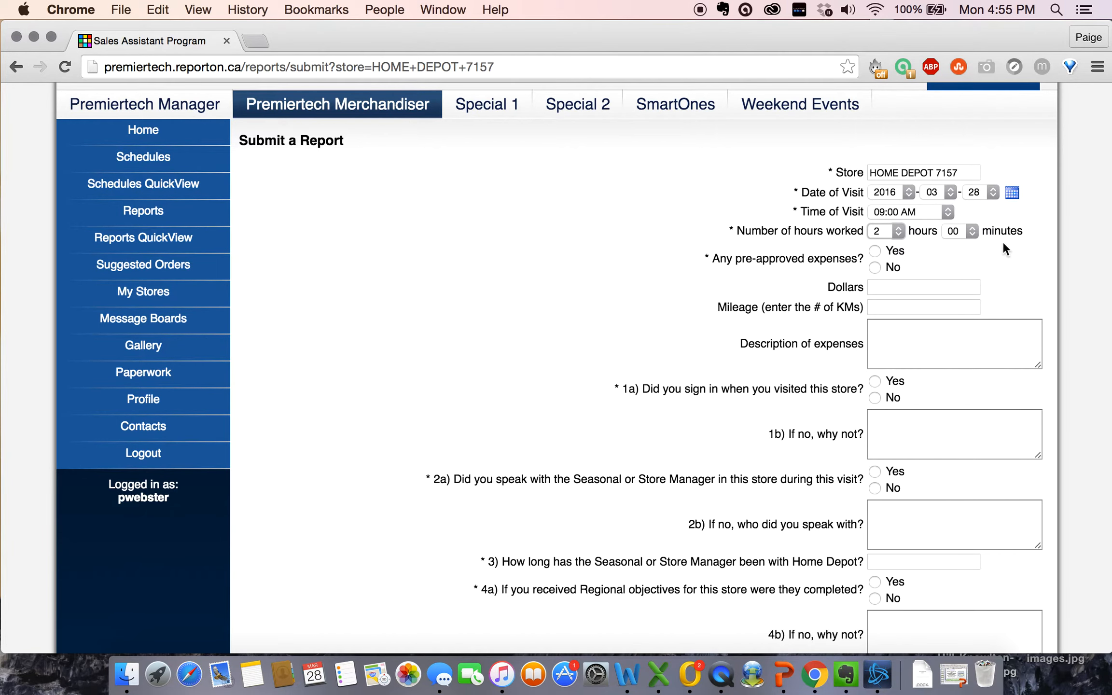
{"action": "scroll", "coordinate": [681, 283], "scroll_direction": "down", "scroll_amount": 2}
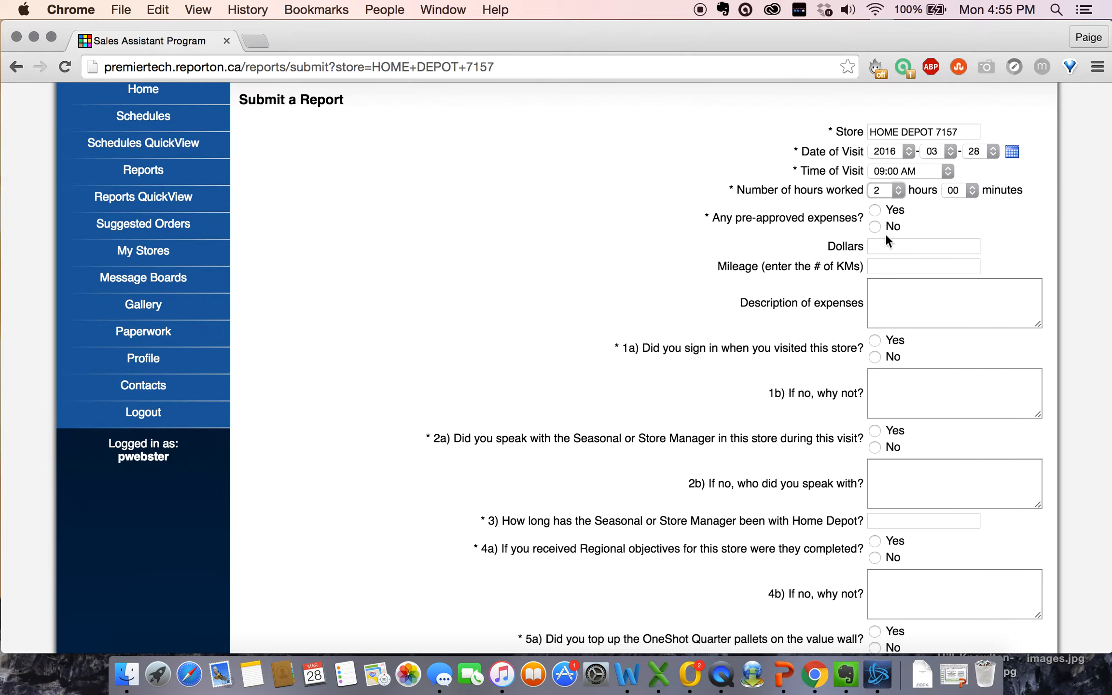
{"action": "left_click", "coordinate": [874, 226]}
{"action": "left_click", "coordinate": [891, 266]}
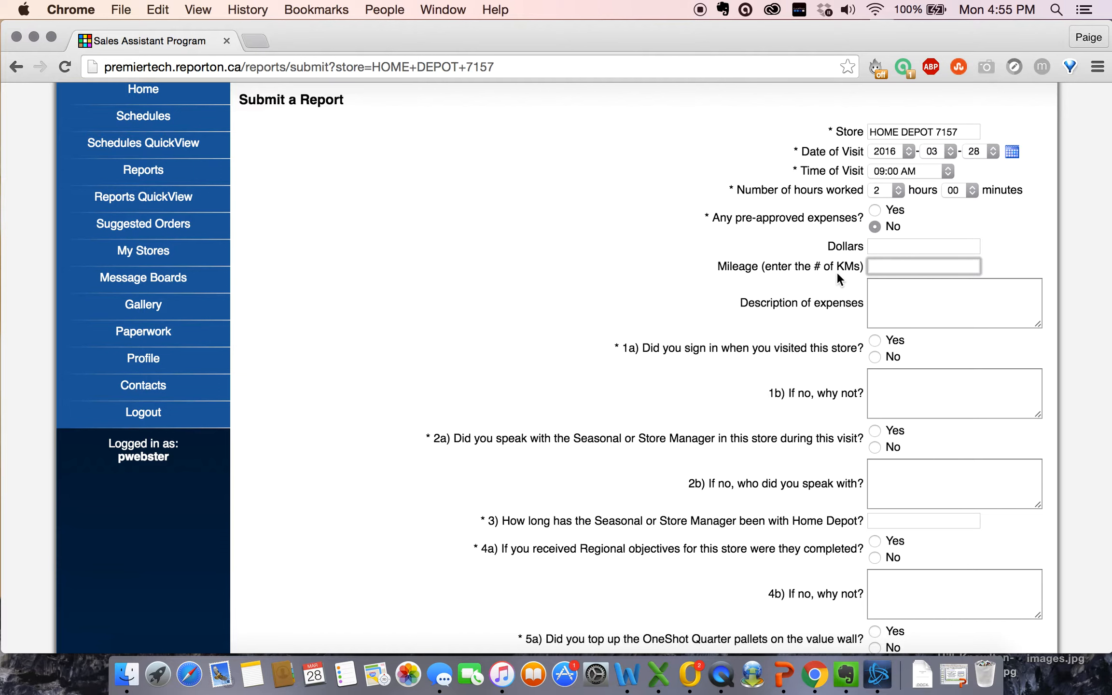
{"action": "scroll", "coordinate": [798, 319], "scroll_direction": "down", "scroll_amount": 1}
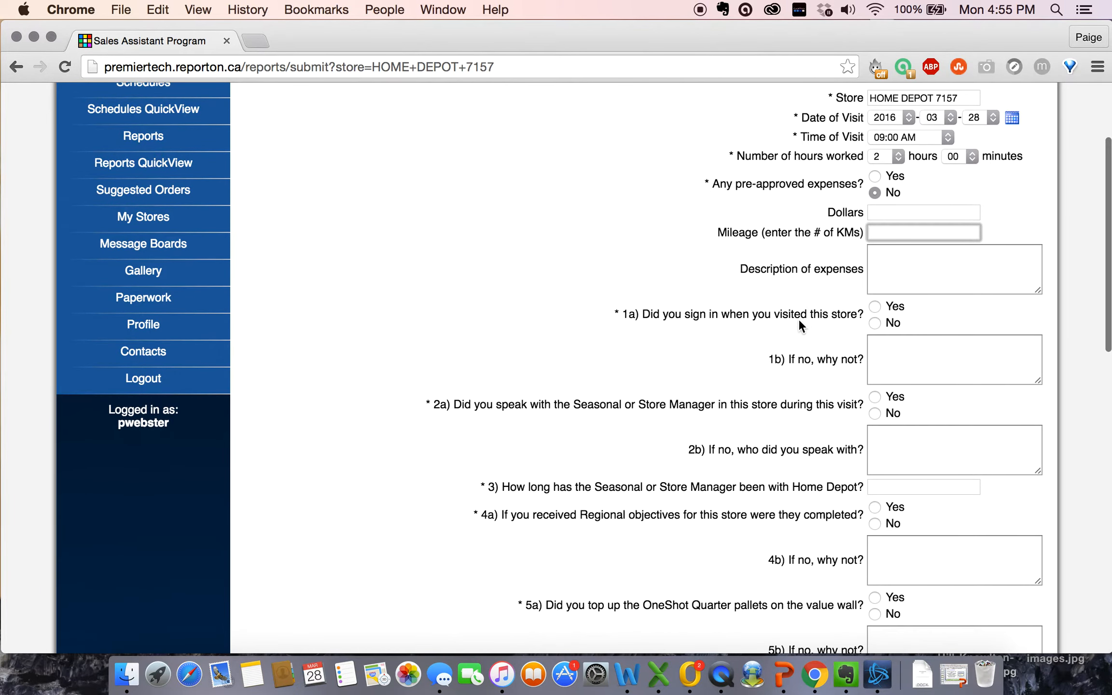
{"action": "left_click", "coordinate": [820, 281]}
{"action": "scroll", "coordinate": [805, 315], "scroll_direction": "down", "scroll_amount": 3}
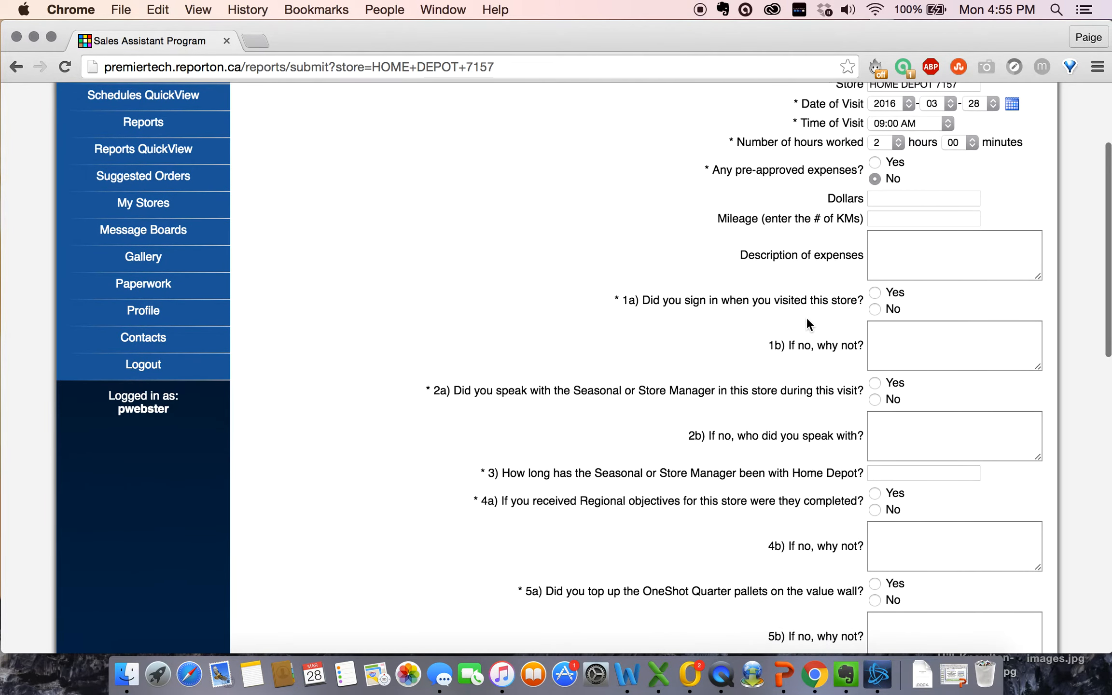
{"action": "scroll", "coordinate": [661, 267], "scroll_direction": "down", "scroll_amount": 1}
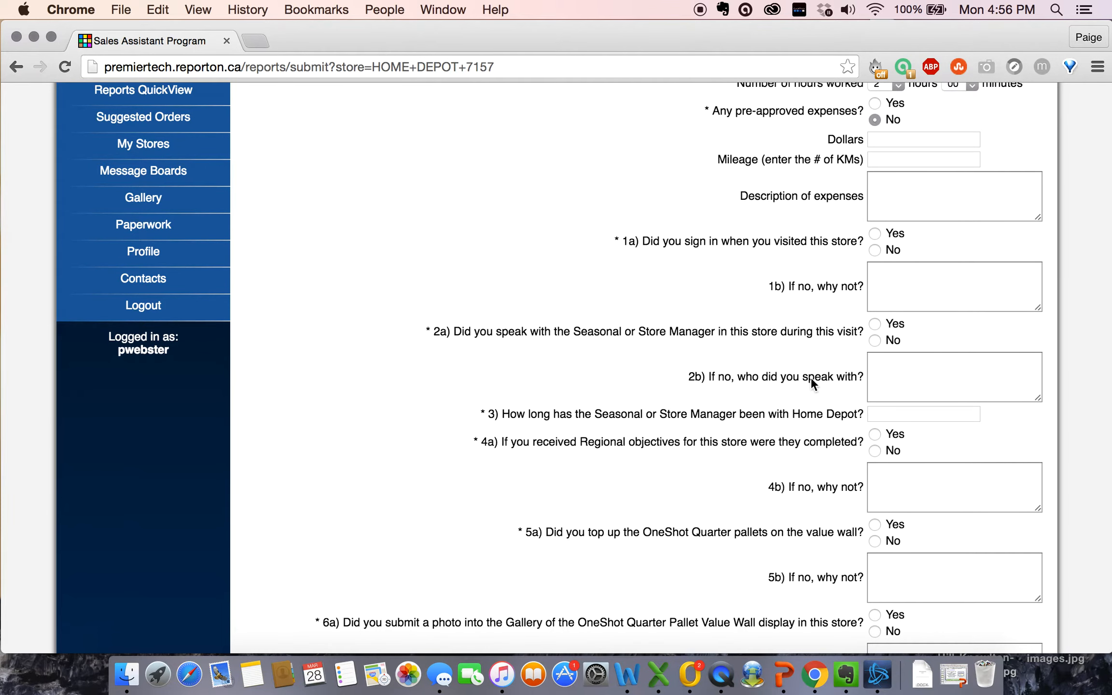
{"action": "scroll", "coordinate": [787, 335], "scroll_direction": "up", "scroll_amount": 1}
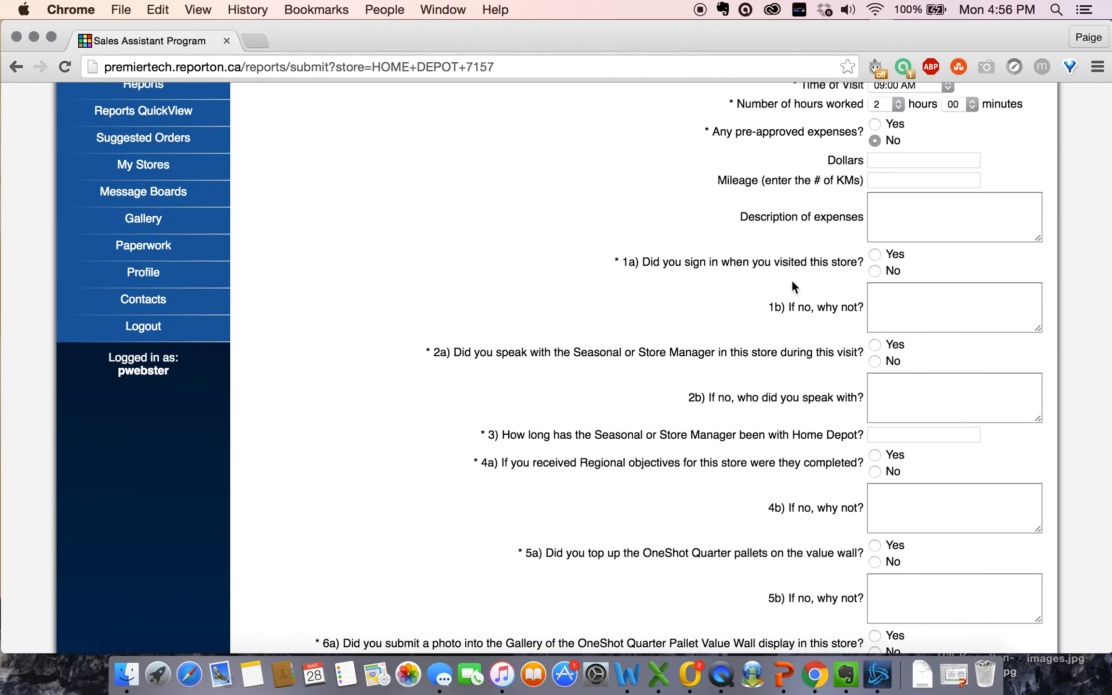
Step: Answer Yes to signing in at the store and to speaking with the manager
{"action": "left_click", "coordinate": [874, 254]}
{"action": "scroll", "coordinate": [804, 365], "scroll_direction": "down", "scroll_amount": 3}
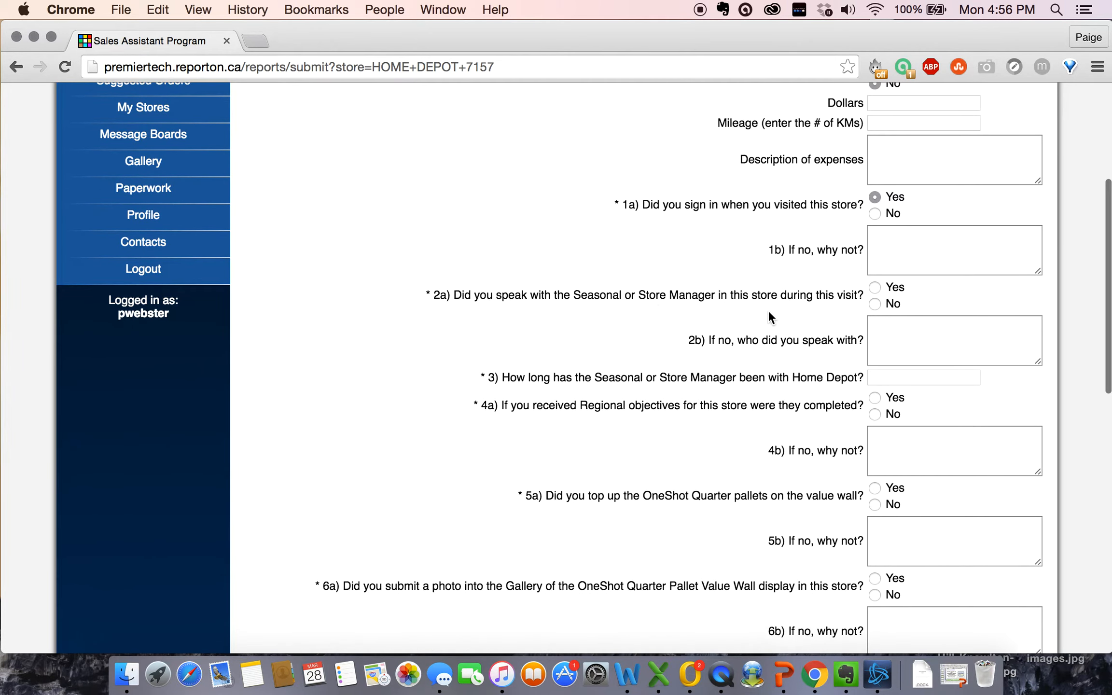
{"action": "left_click", "coordinate": [873, 285]}
{"action": "scroll", "coordinate": [781, 392], "scroll_direction": "down", "scroll_amount": 4}
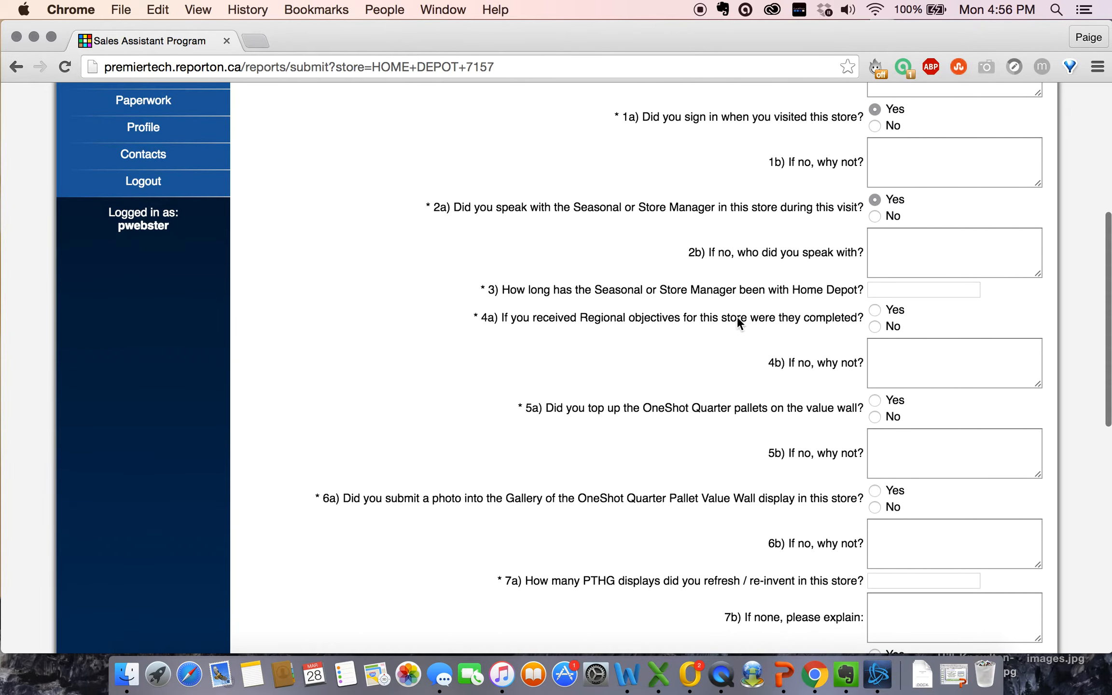
Step: Enter '2 years' as the manager's tenure in question 3
{"action": "left_click", "coordinate": [903, 292]}
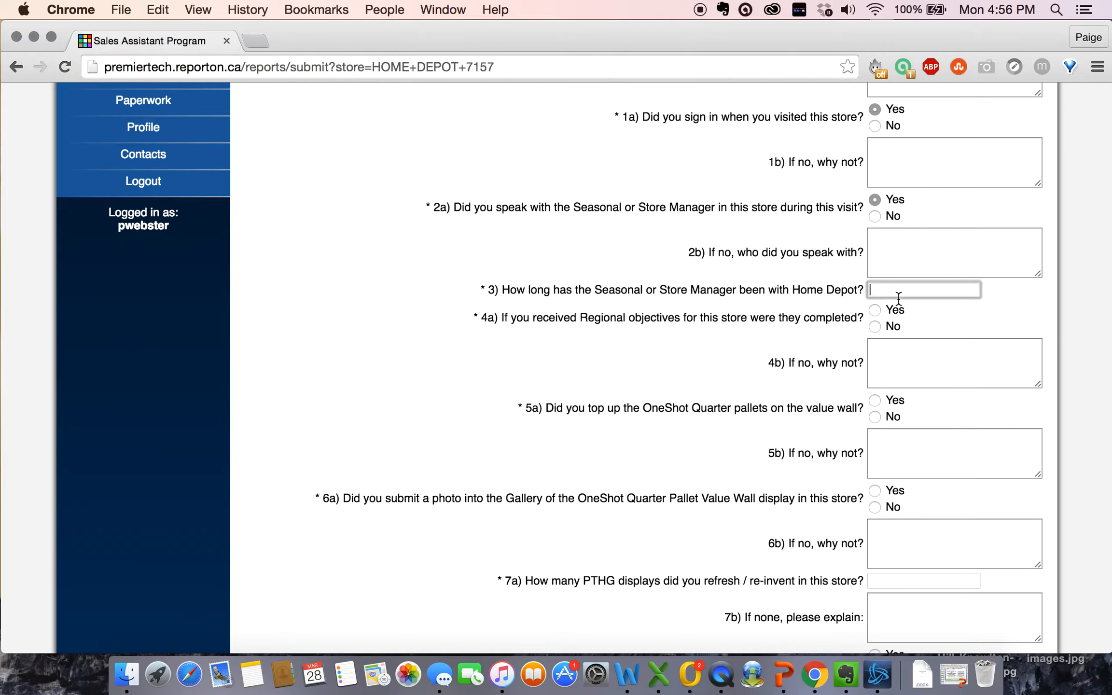
{"action": "type", "text": "2"}
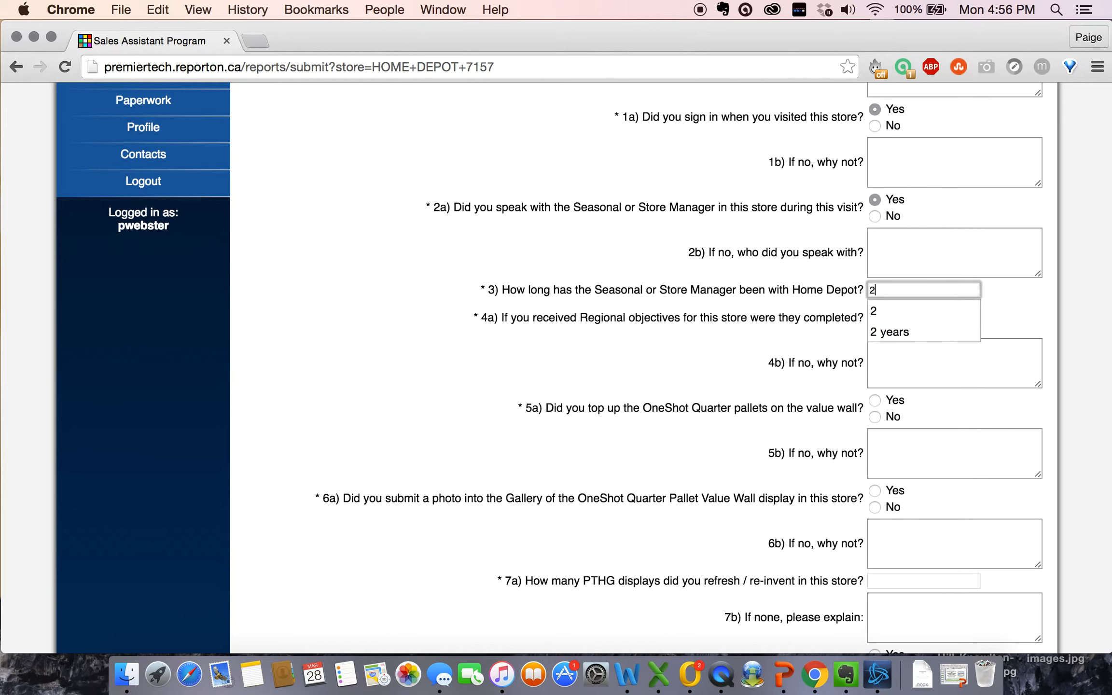
{"action": "left_click", "coordinate": [823, 321]}
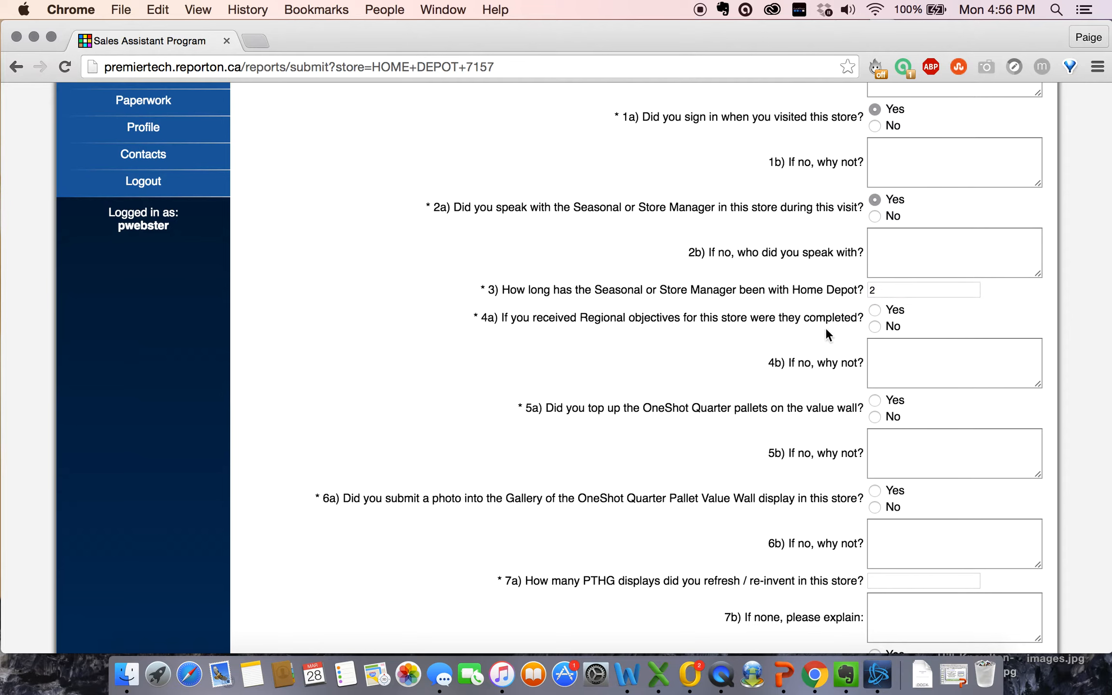
{"action": "left_click", "coordinate": [887, 291]}
{"action": "type", "text": "year"}
{"action": "left_click", "coordinate": [767, 311]}
{"action": "left_click", "coordinate": [915, 290]}
{"action": "type", "text": "s"}
{"action": "left_click", "coordinate": [711, 355]}
Step: Answer No to regional objectives (4a), explaining 'none assigned for my store'
{"action": "scroll", "coordinate": [718, 376], "scroll_direction": "down", "scroll_amount": 2}
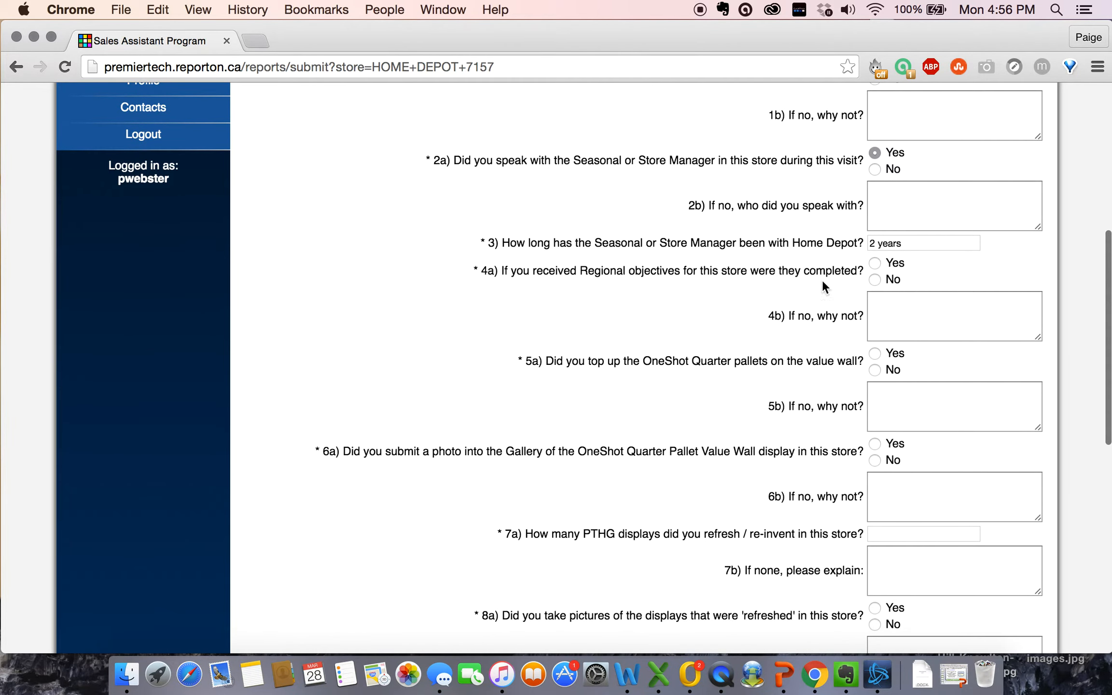
{"action": "left_click", "coordinate": [875, 278]}
{"action": "left_click", "coordinate": [887, 314]}
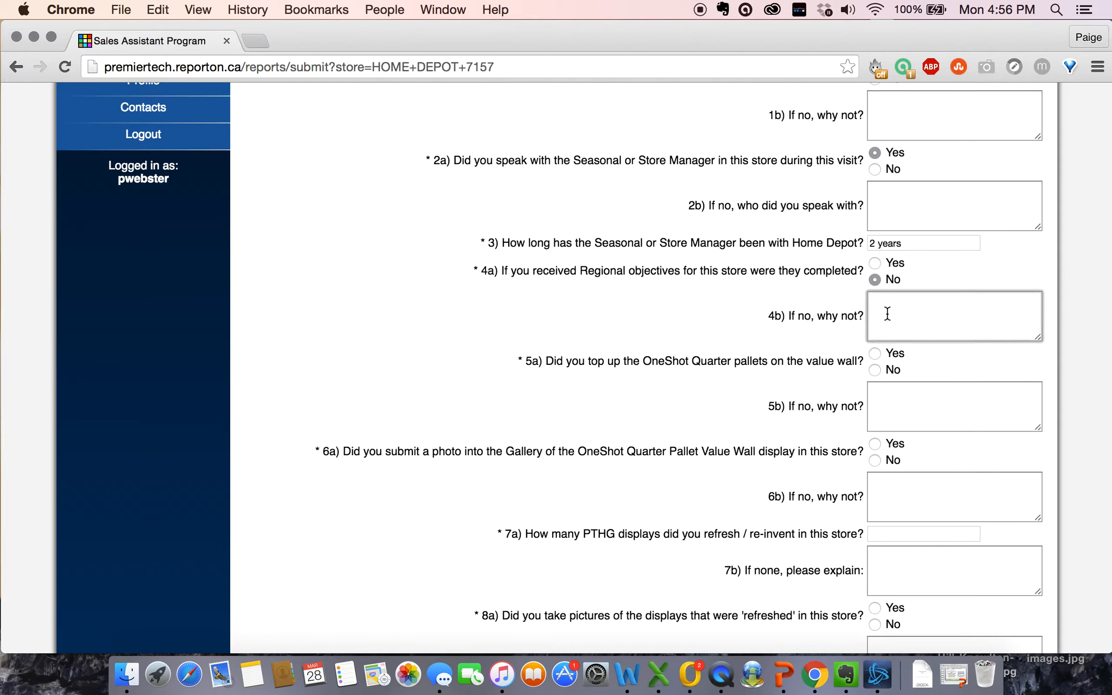
{"action": "type", "text": "none assigned for my store"}
{"action": "left_click_drag", "start_coordinate": [788, 313], "coordinate": [817, 311]}
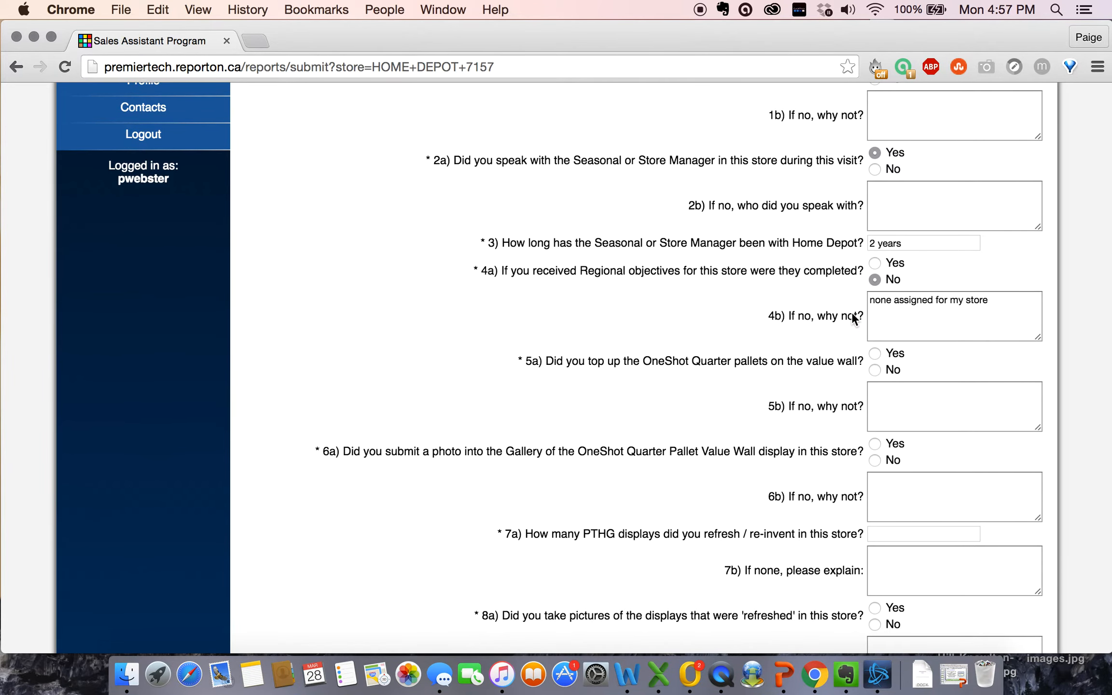
{"action": "scroll", "coordinate": [820, 311], "scroll_direction": "down", "scroll_amount": 1}
{"action": "left_click", "coordinate": [916, 306]}
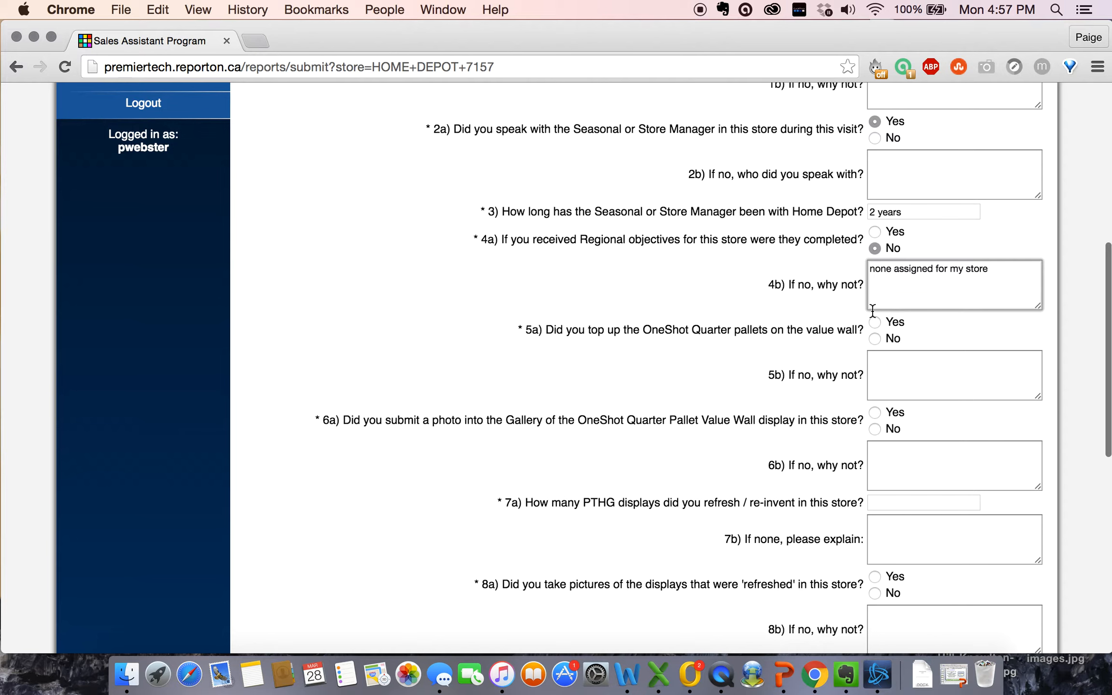
{"action": "scroll", "coordinate": [712, 329], "scroll_direction": "down", "scroll_amount": 1}
{"action": "left_click", "coordinate": [712, 329]}
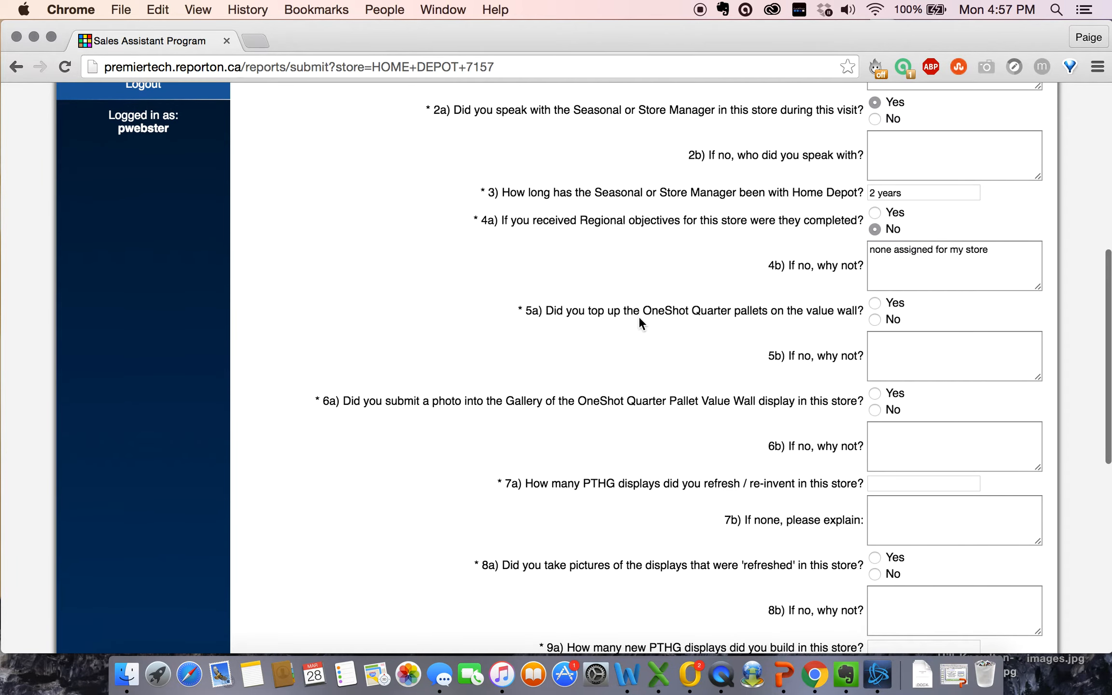
Step: Answer Yes to topping up the OneShot Quarter pallets
{"action": "scroll", "coordinate": [640, 323], "scroll_direction": "down", "scroll_amount": 2}
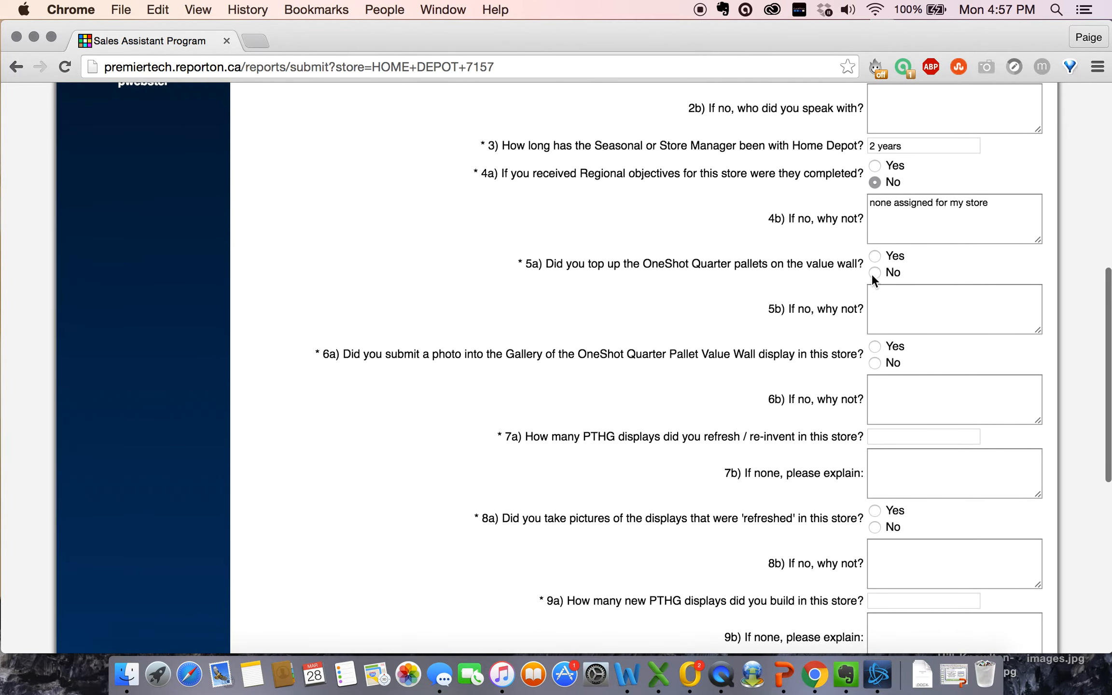
{"action": "left_click", "coordinate": [874, 256]}
{"action": "scroll", "coordinate": [715, 315], "scroll_direction": "down", "scroll_amount": 3}
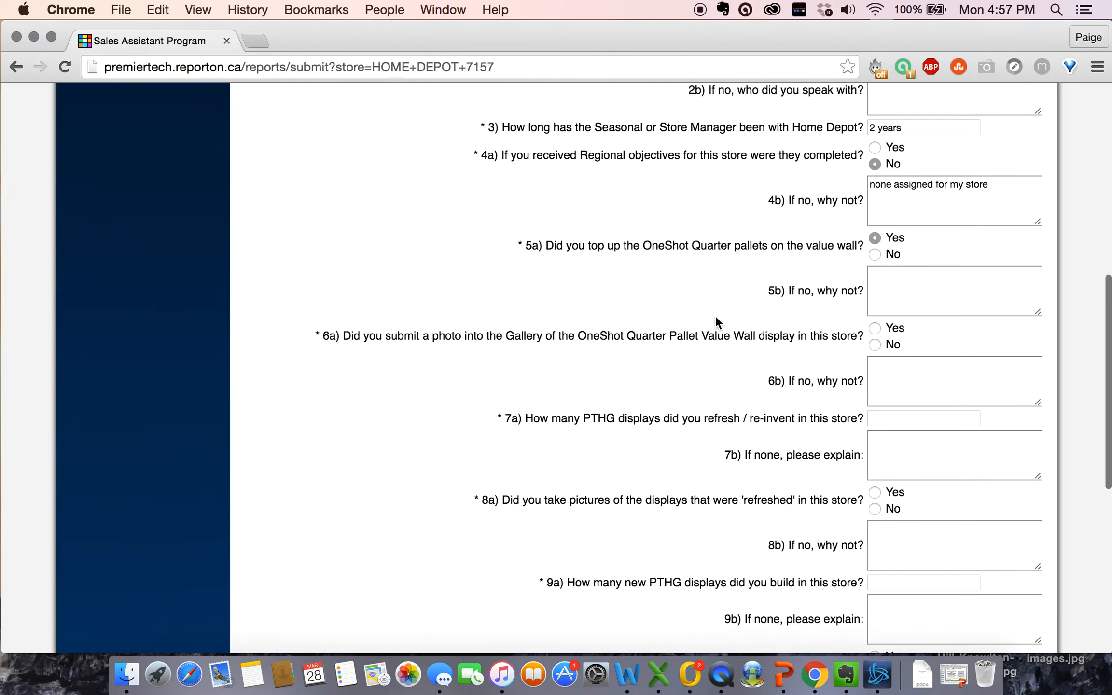
{"action": "scroll", "coordinate": [627, 291], "scroll_direction": "down", "scroll_amount": 1}
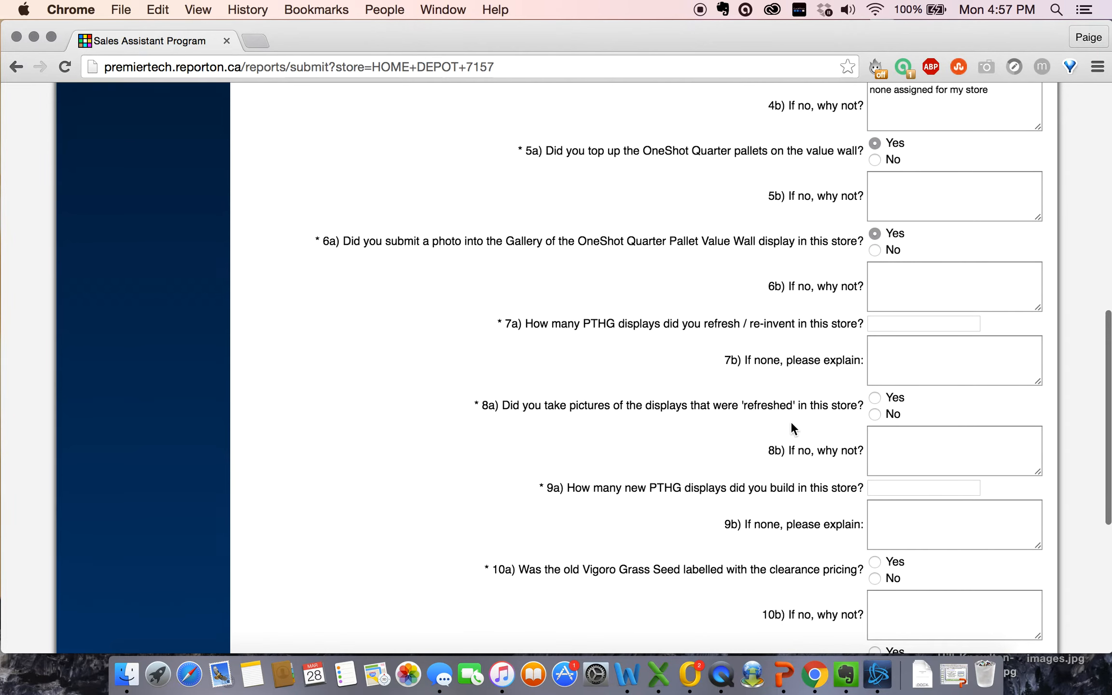
{"action": "scroll", "coordinate": [791, 424], "scroll_direction": "down", "scroll_amount": 2}
{"action": "scroll", "coordinate": [783, 313], "scroll_direction": "down", "scroll_amount": 2}
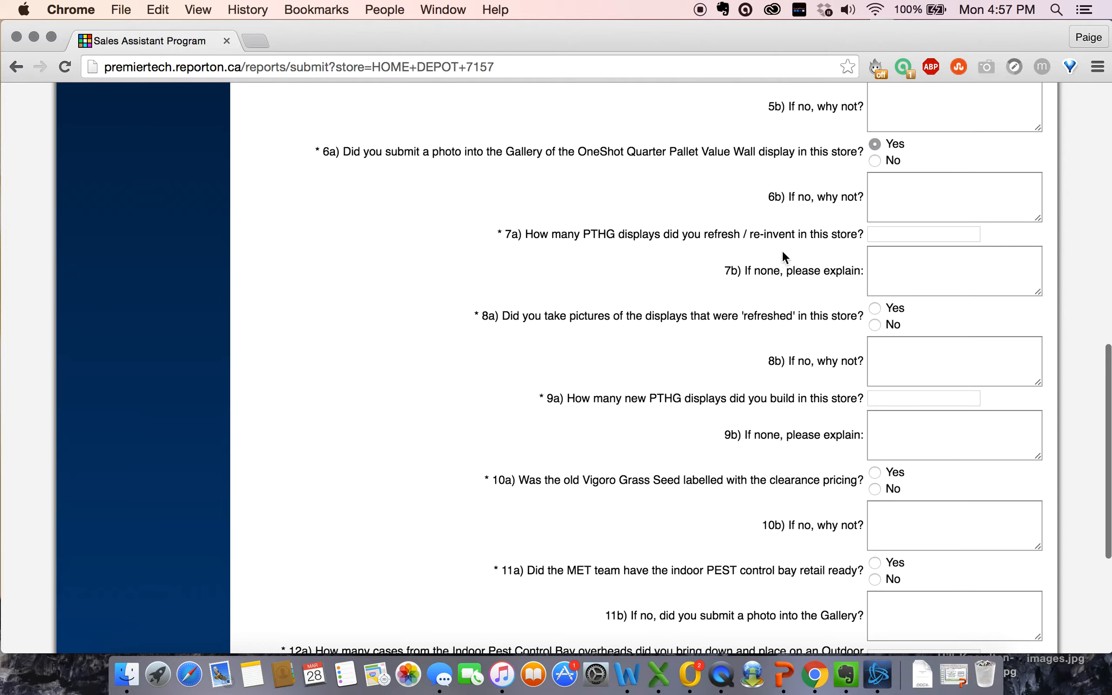
Step: Record 5 displays refreshed and answer Yes to photographing them
{"action": "left_click", "coordinate": [896, 237]}
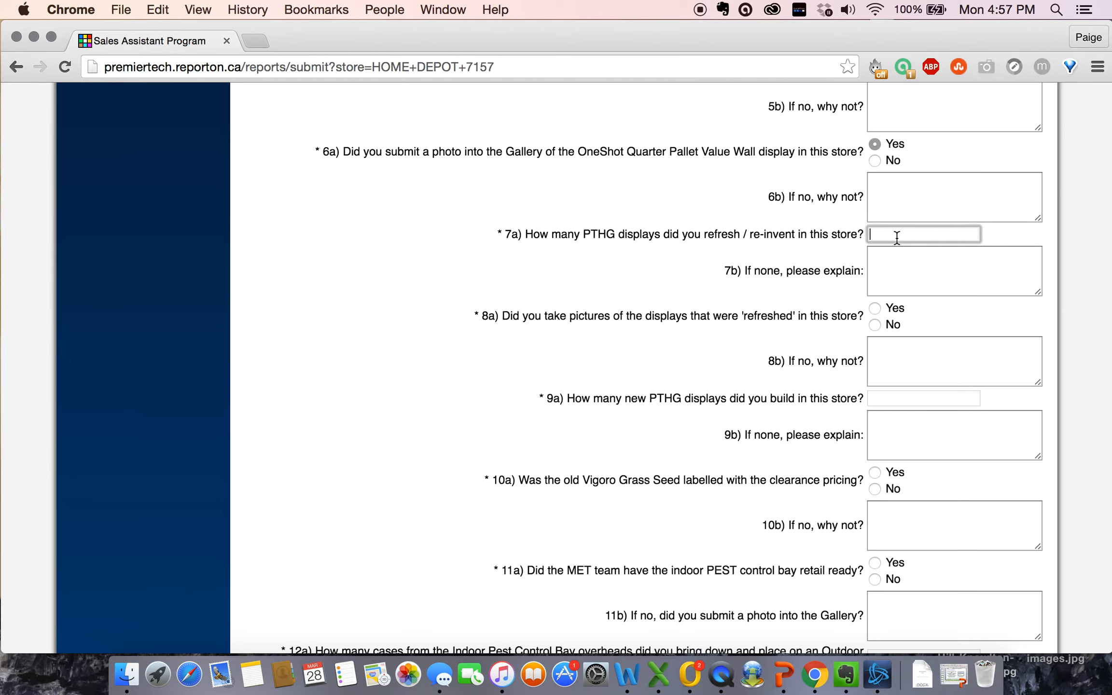
{"action": "type", "text": "5"}
{"action": "left_click", "coordinate": [697, 349]}
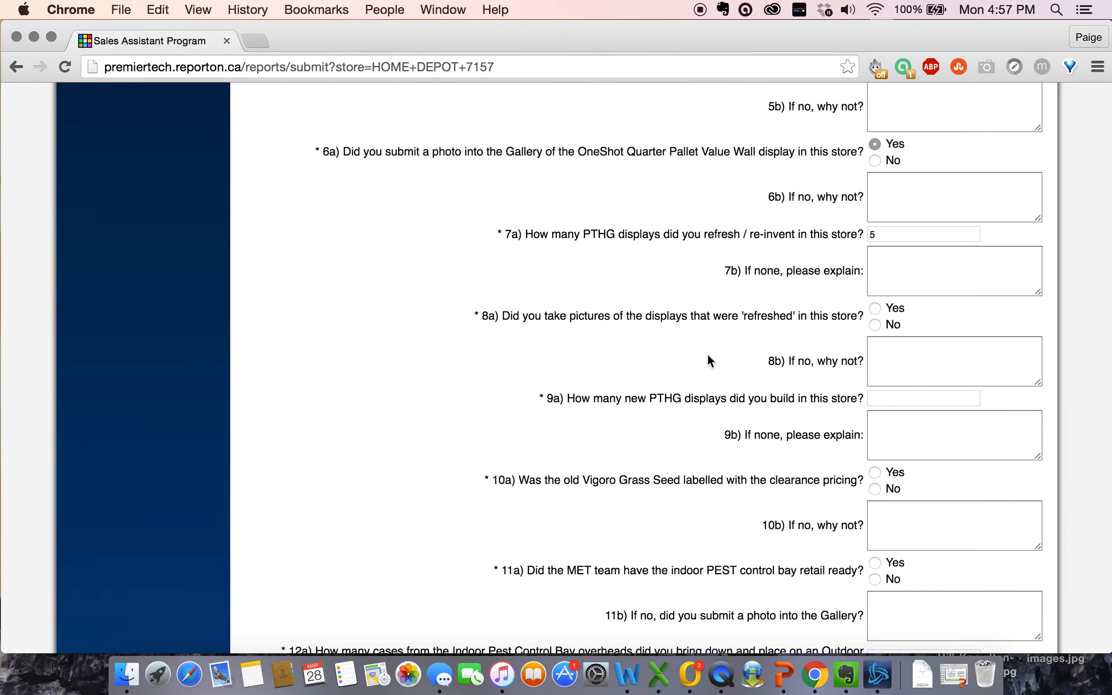
{"action": "scroll", "coordinate": [707, 360], "scroll_direction": "down", "scroll_amount": 3}
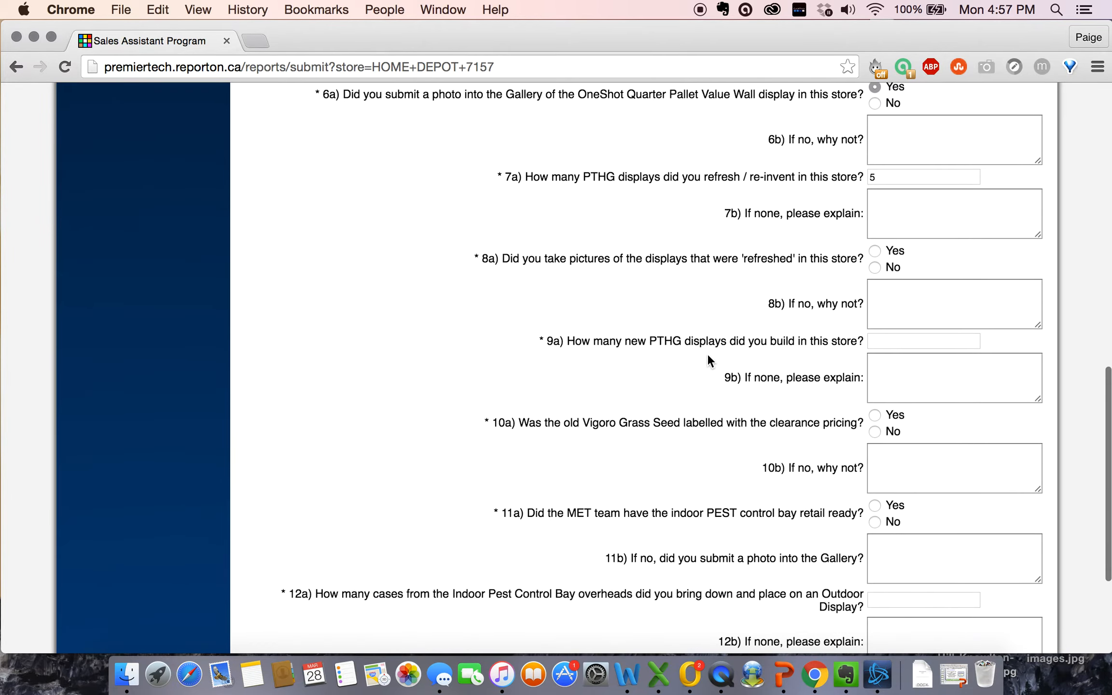
{"action": "left_click", "coordinate": [874, 251]}
Step: Enter 5 as the number of new displays built in 9a
{"action": "scroll", "coordinate": [727, 315], "scroll_direction": "down", "scroll_amount": 2}
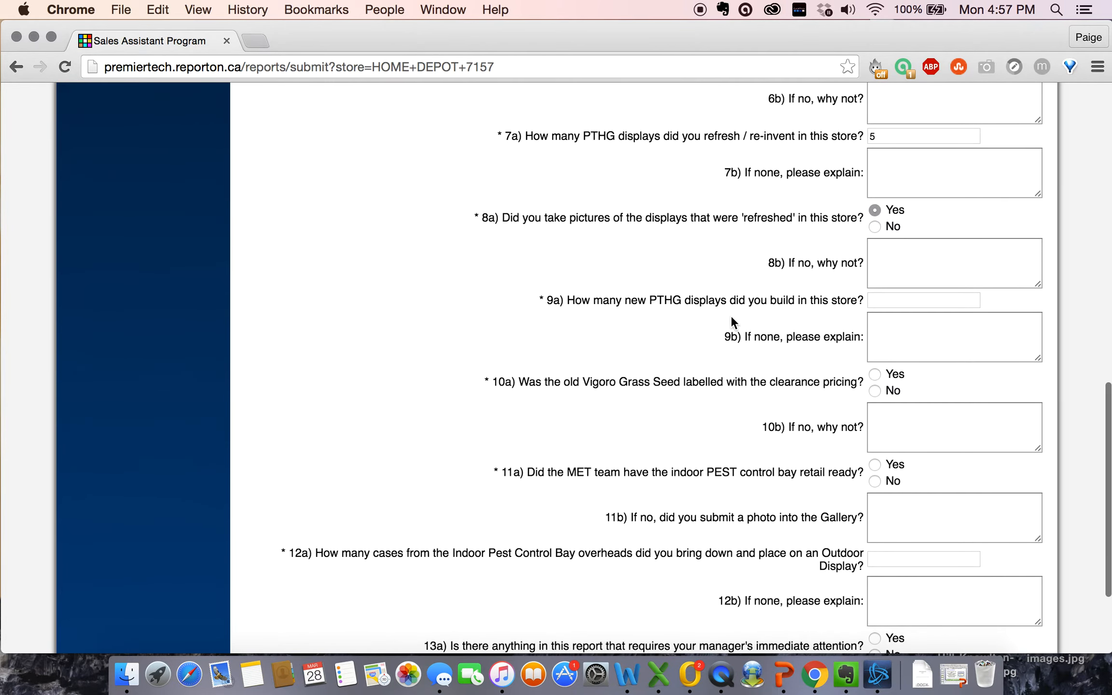
{"action": "scroll", "coordinate": [739, 345], "scroll_direction": "down", "scroll_amount": 1}
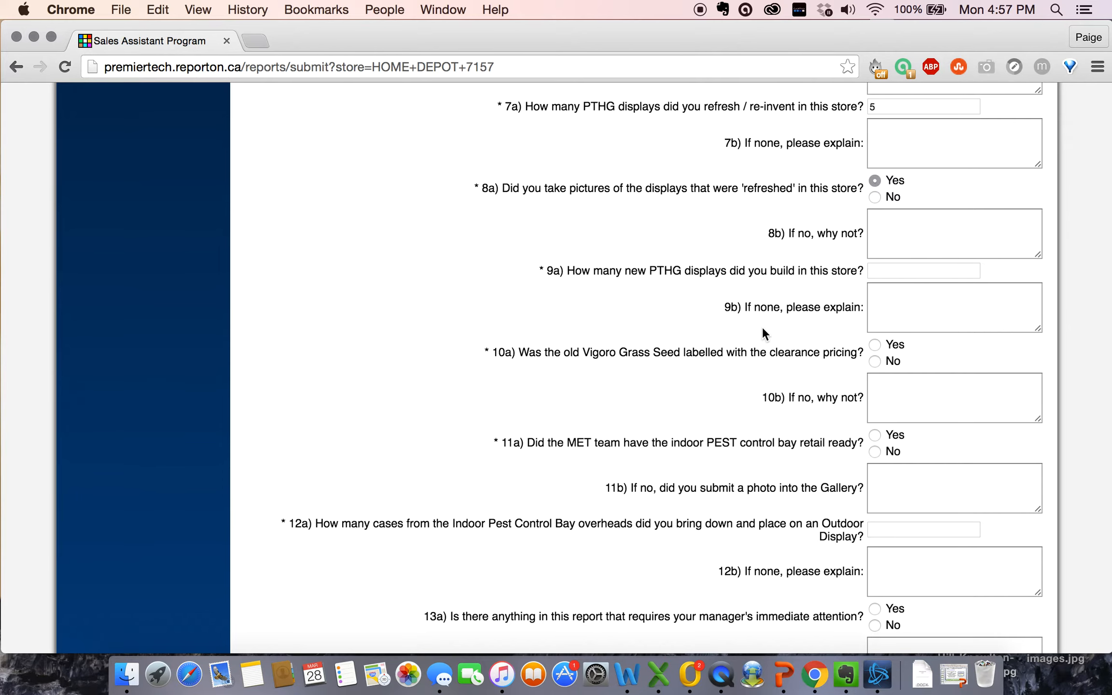
{"action": "scroll", "coordinate": [723, 365], "scroll_direction": "down", "scroll_amount": 3}
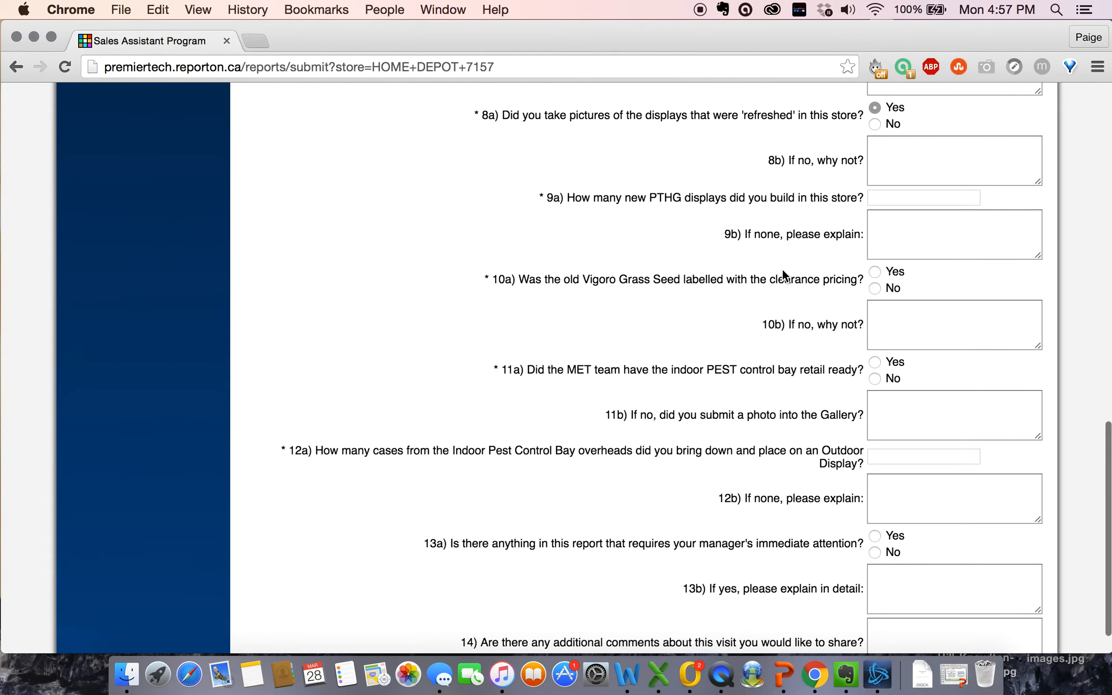
{"action": "left_click", "coordinate": [876, 201]}
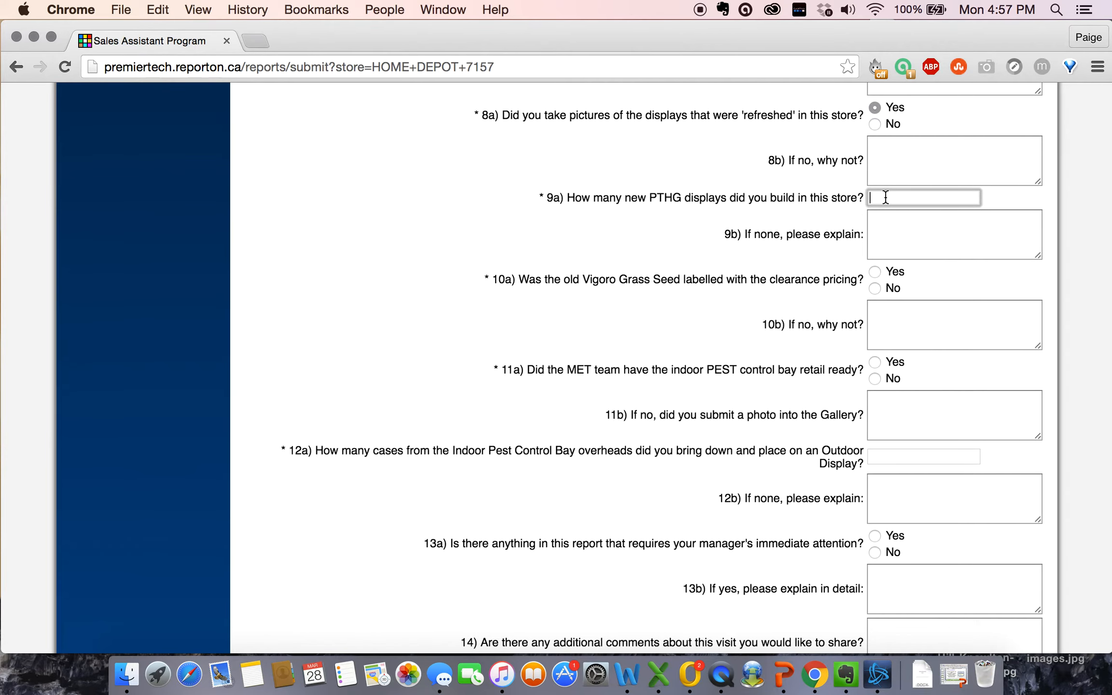
{"action": "type", "text": "5"}
{"action": "left_click_drag", "start_coordinate": [729, 263], "coordinate": [782, 280]}
{"action": "left_click", "coordinate": [765, 349]}
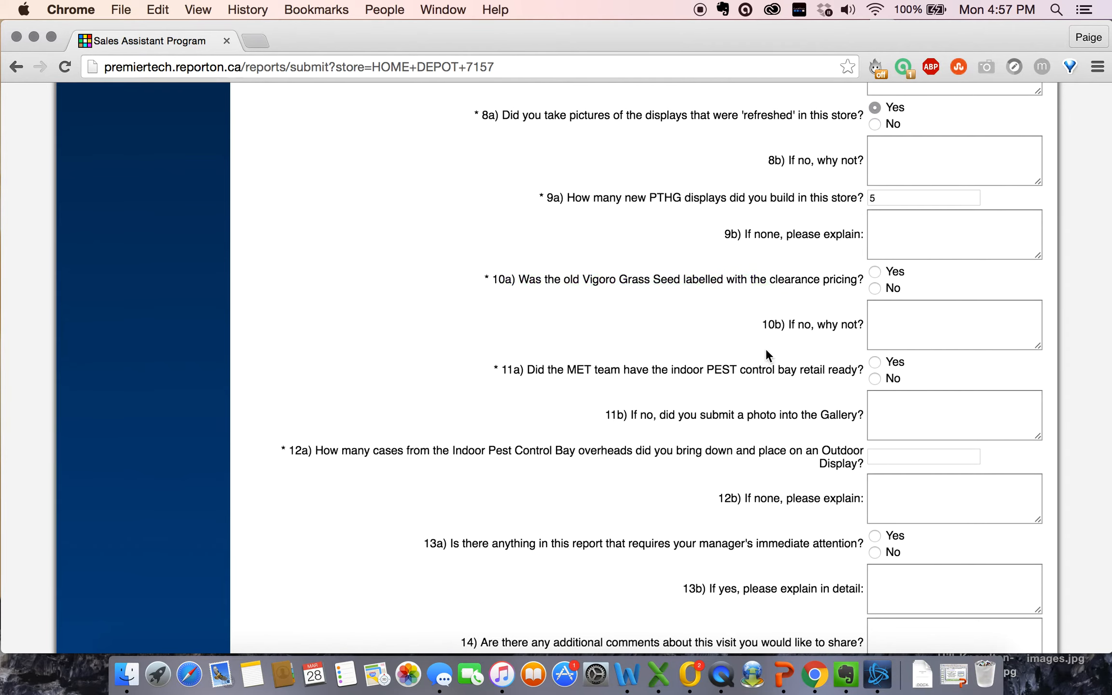
{"action": "scroll", "coordinate": [662, 395], "scroll_direction": "down", "scroll_amount": 2}
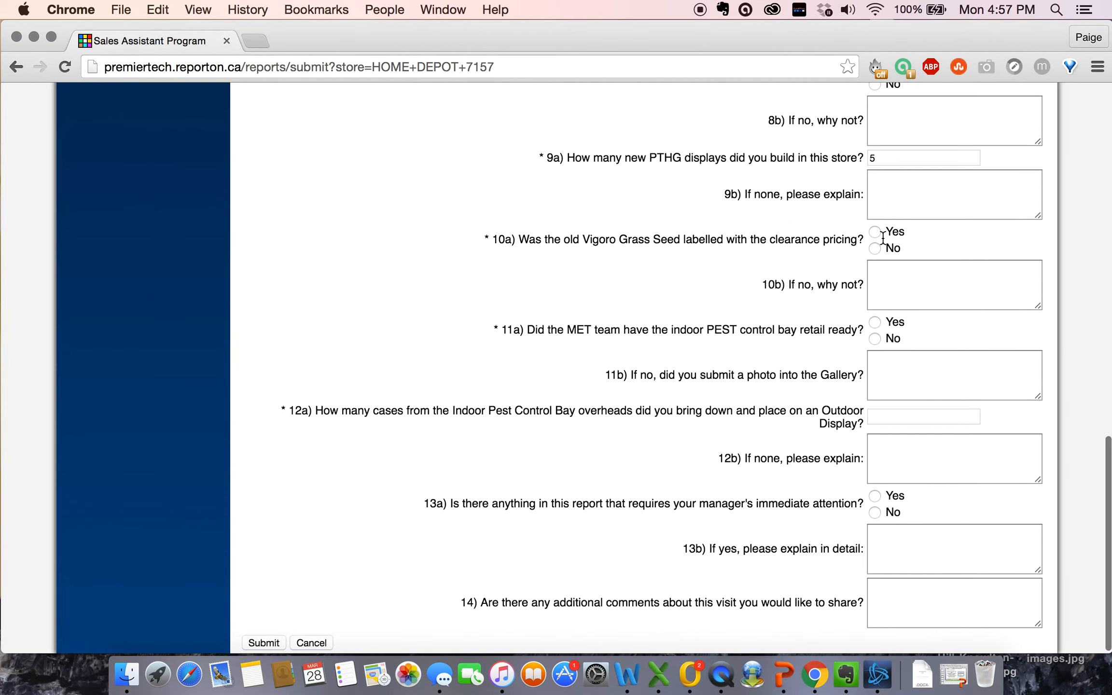
Step: Answer Yes to Vigoro clearance pricing and record 7 cases moved outdoors
{"action": "left_click", "coordinate": [874, 232]}
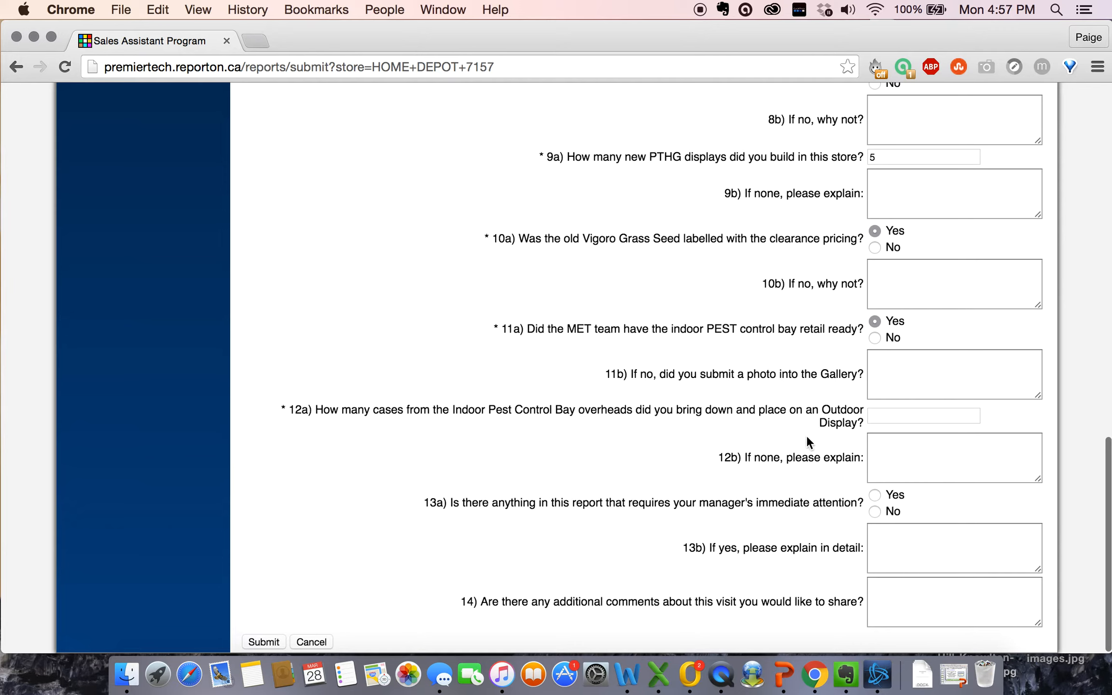
{"action": "left_click", "coordinate": [897, 418]}
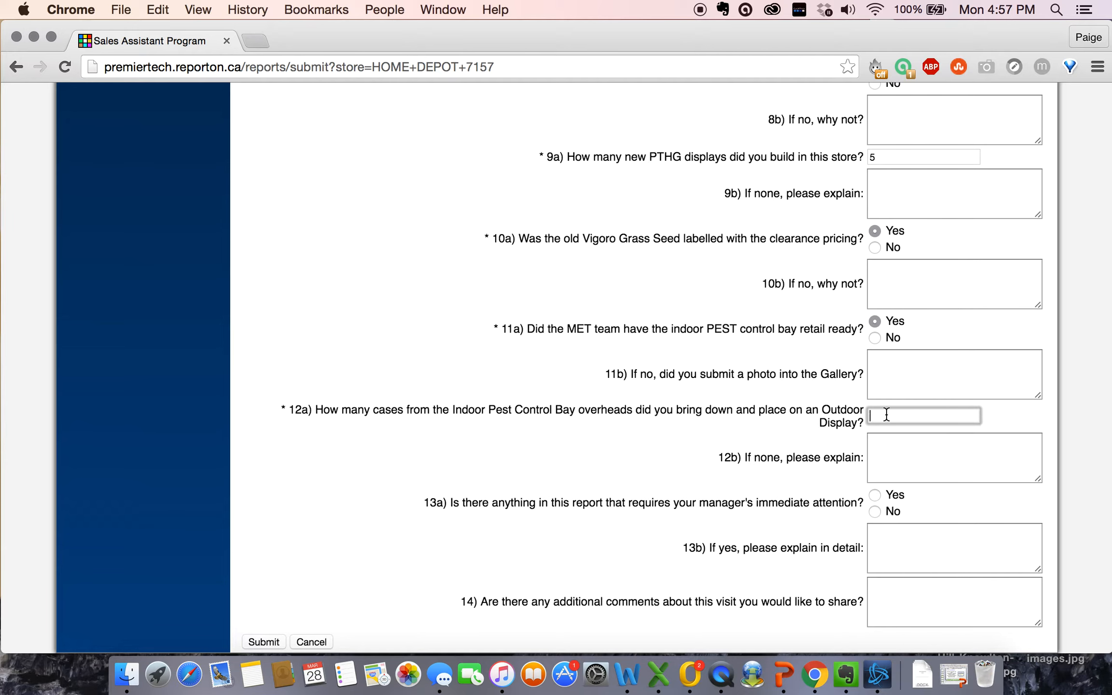
{"action": "type", "text": "7"}
{"action": "left_click", "coordinate": [723, 505]}
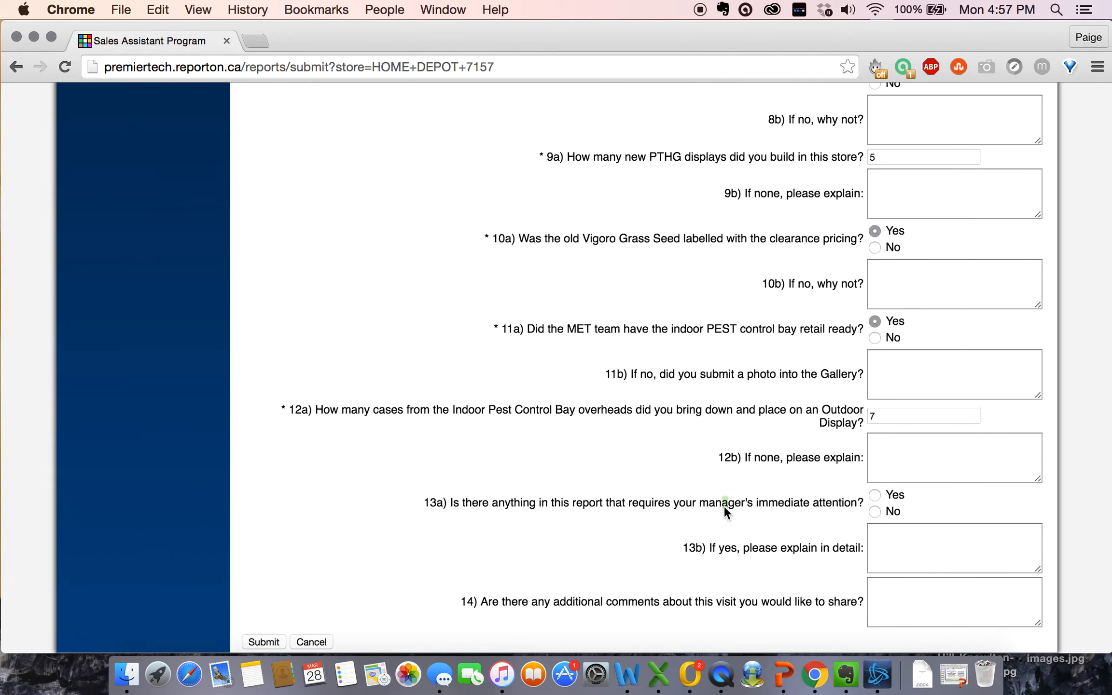
{"action": "scroll", "coordinate": [701, 532], "scroll_direction": "down", "scroll_amount": 3}
Step: Answer Yes to 13a and explain in 13b that the manager wouldn't allow clearance pricing on the grass seed
{"action": "left_click", "coordinate": [873, 495]}
{"action": "left_click", "coordinate": [887, 542]}
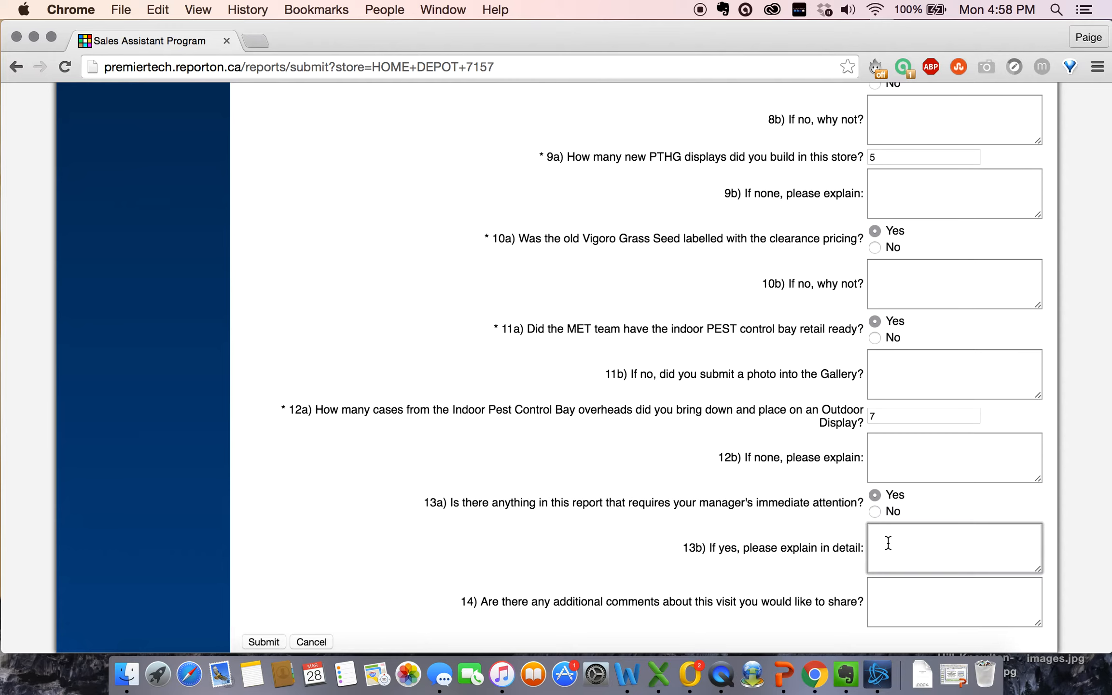
{"action": "type", "text": "I couldn't complete the objecti"}
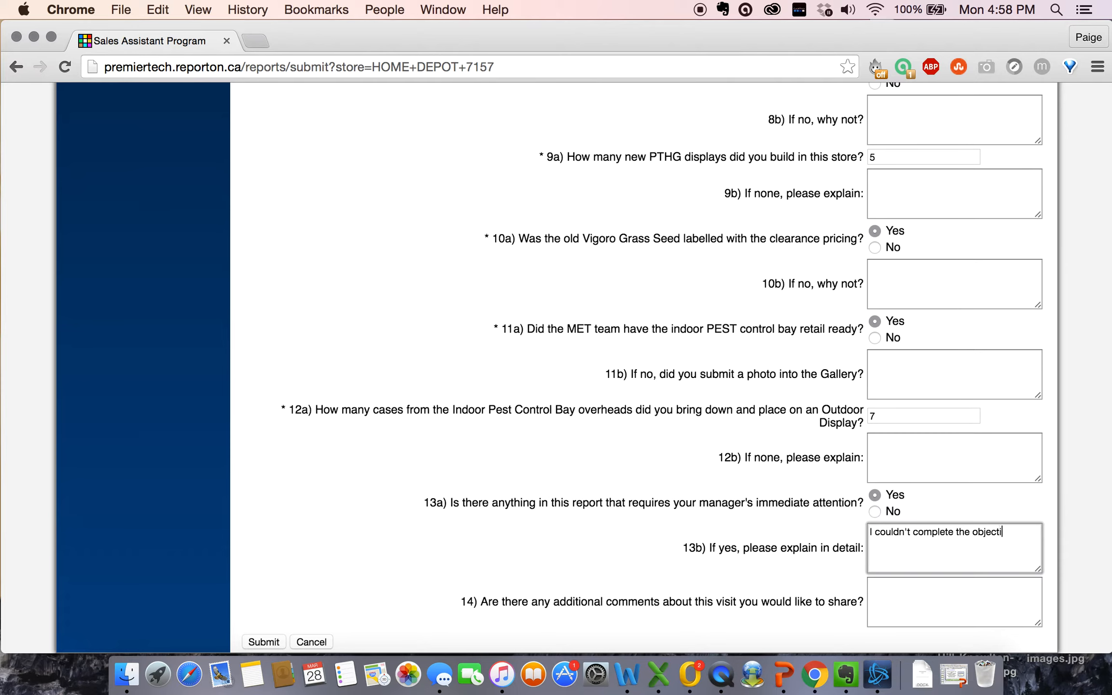
{"action": "type", "text": "ve of placing clearance pricing ont"}
{"action": "key", "text": "BackSpace"}
{"action": "type", "text": "the grass seed- "}
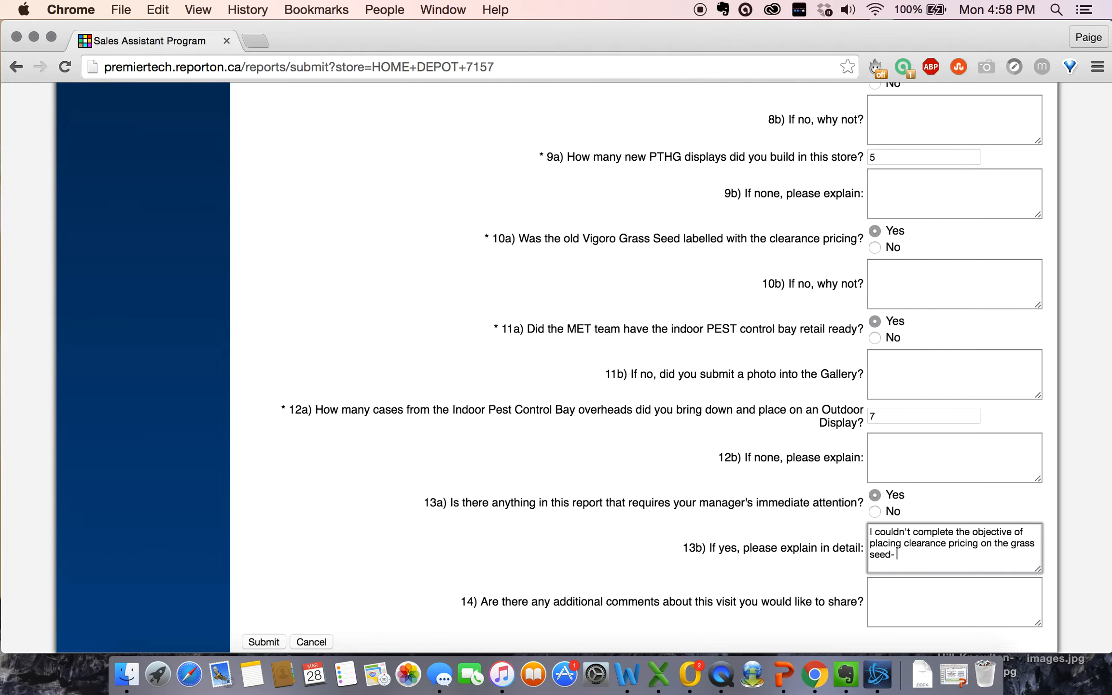
{"action": "type", "text": "the manager wouldnt allow me to change the pricing."}
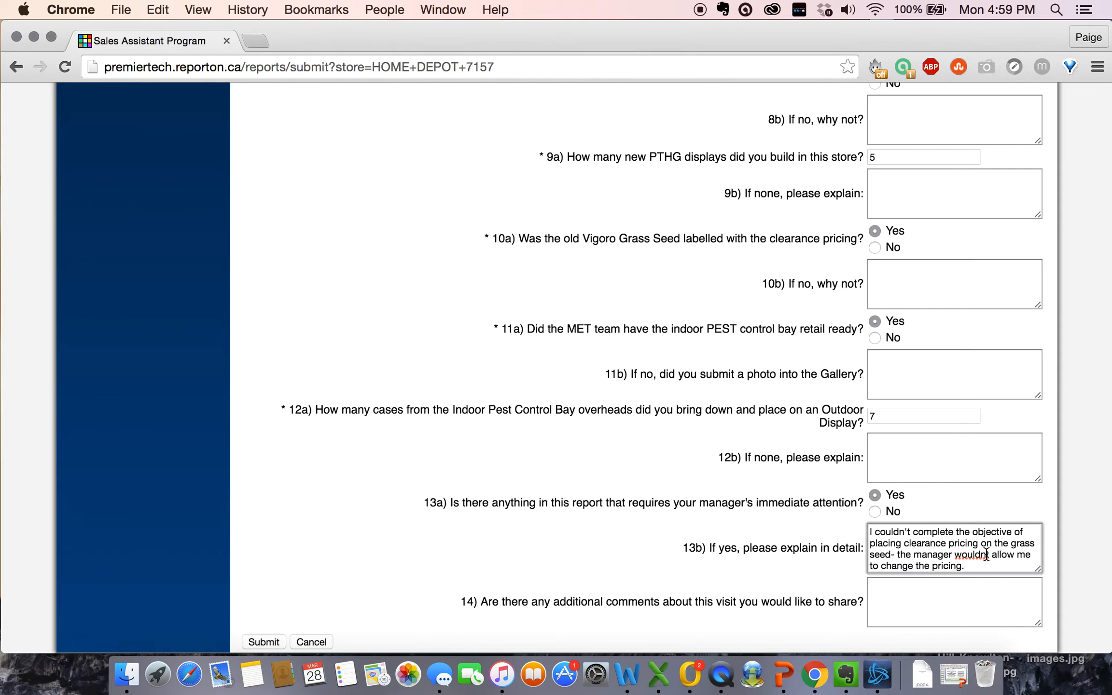
Step: Correct 'wouldnt' to 'wouldn't' in the 13b explanation
{"action": "left_click", "coordinate": [985, 555]}
{"action": "type", "text": "'"}
{"action": "key", "text": "super+a"}
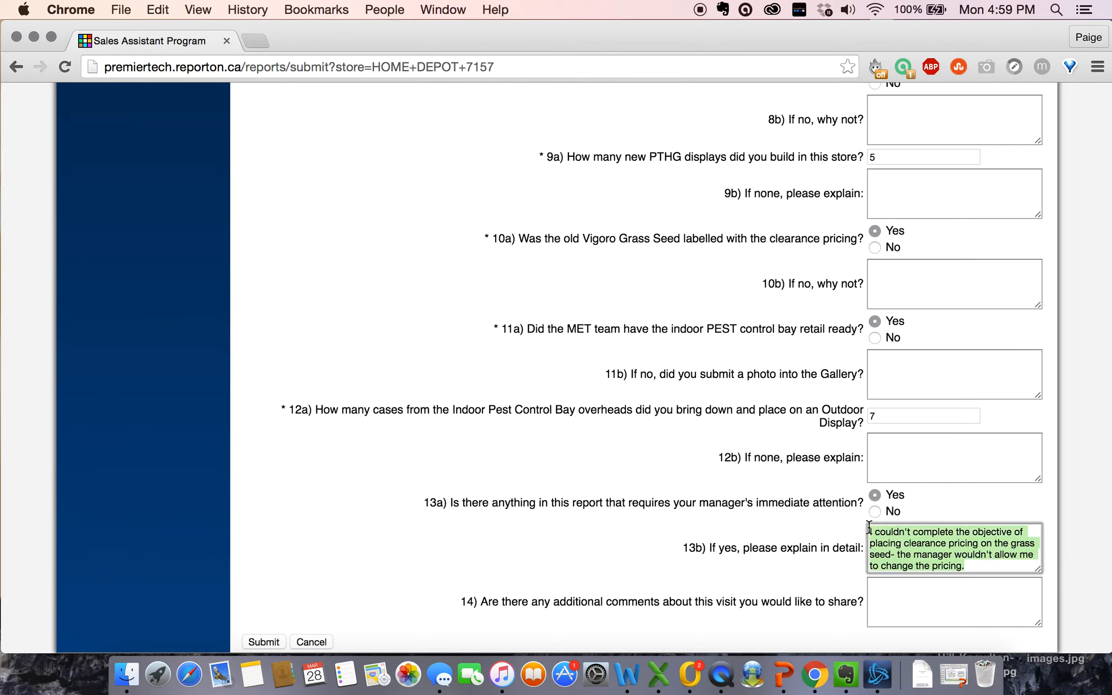
{"action": "left_click", "coordinate": [915, 555]}
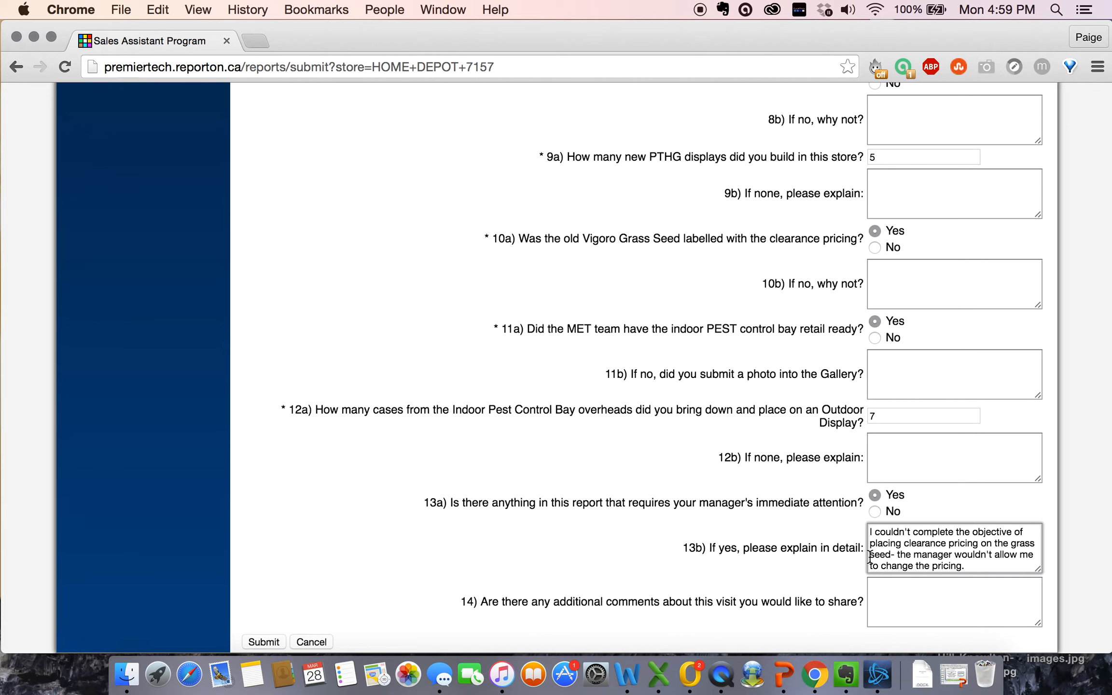
Step: Comment in question 14 that the store was really messy and a lot of time was spent cleaning, fixing 'alot'
{"action": "left_click", "coordinate": [805, 576]}
{"action": "scroll", "coordinate": [804, 576], "scroll_direction": "down", "scroll_amount": 1}
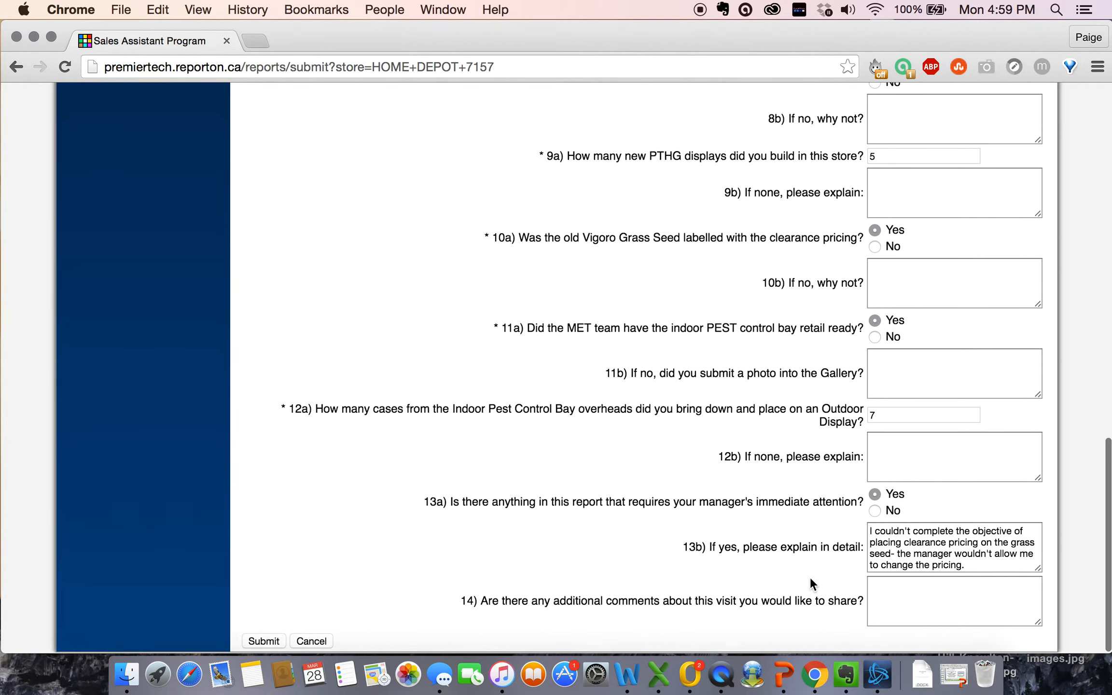
{"action": "left_click", "coordinate": [896, 610]}
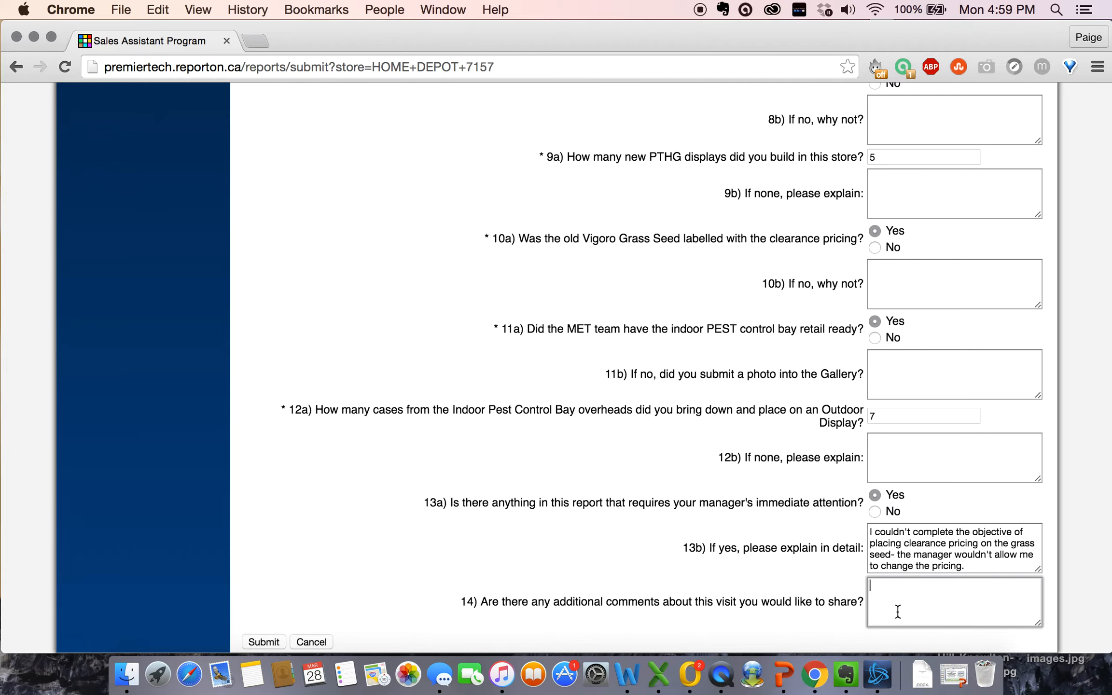
{"action": "type", "text": "The store was really messy, spent alot of time cleaning."}
{"action": "left_click", "coordinate": [1023, 585]}
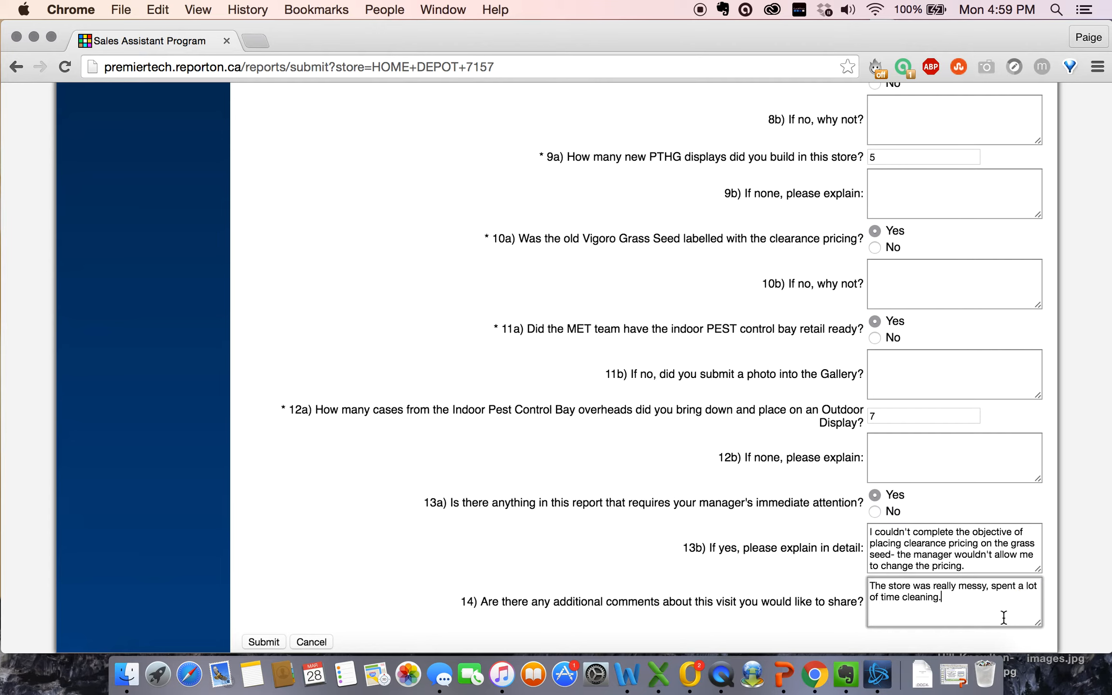
{"action": "left_click", "coordinate": [1003, 617]}
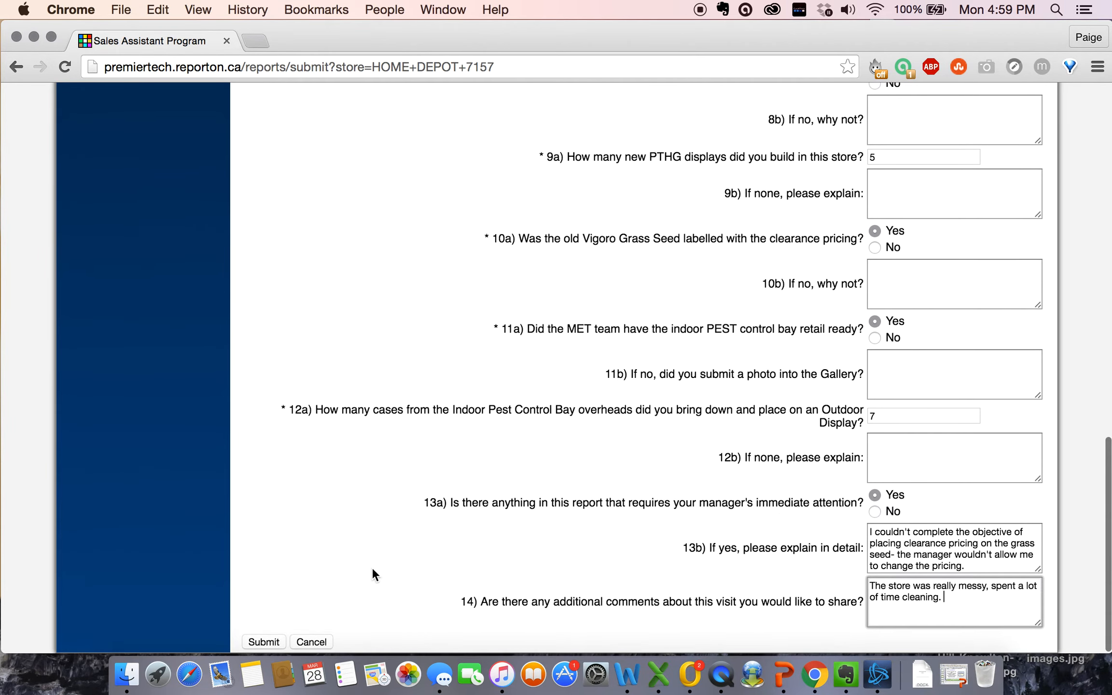
Step: Try submitting the report, which flags '2 years' in question 3 as not a number
{"action": "left_click", "coordinate": [256, 641]}
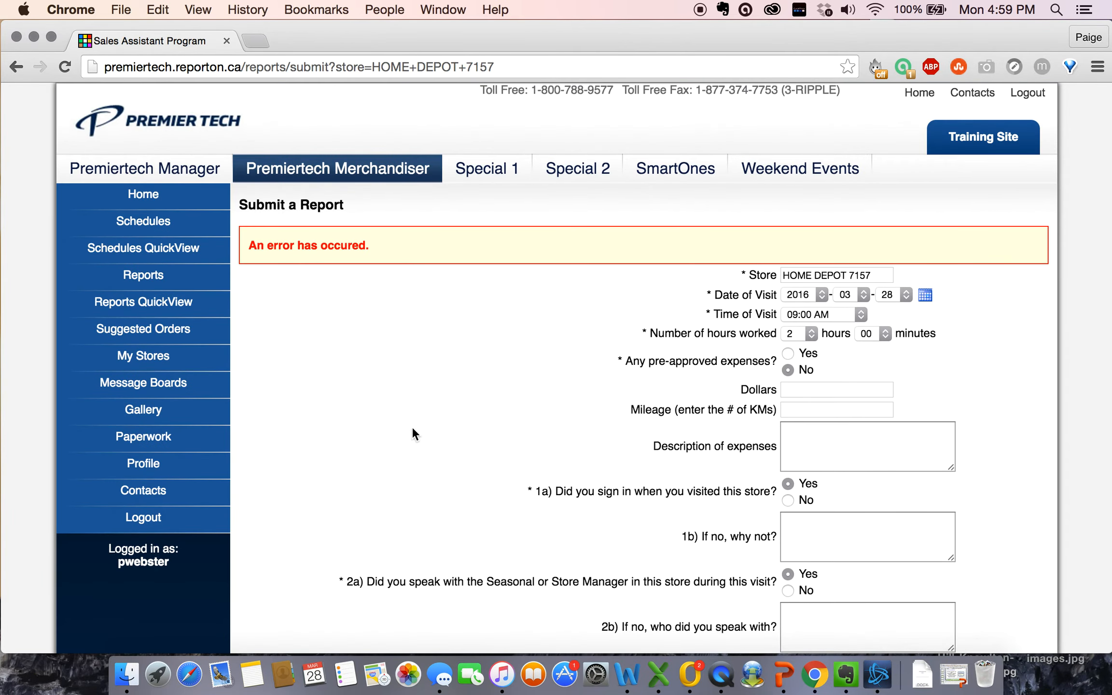
{"action": "scroll", "coordinate": [649, 444], "scroll_direction": "down", "scroll_amount": 6}
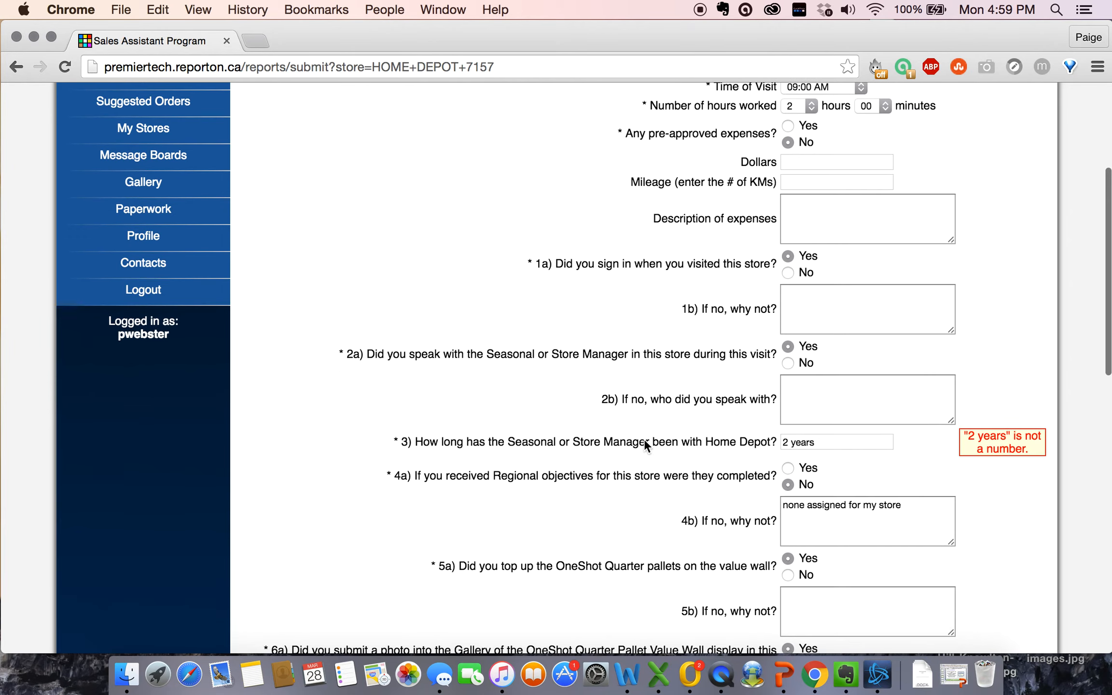
{"action": "scroll", "coordinate": [654, 410], "scroll_direction": "down", "scroll_amount": 1}
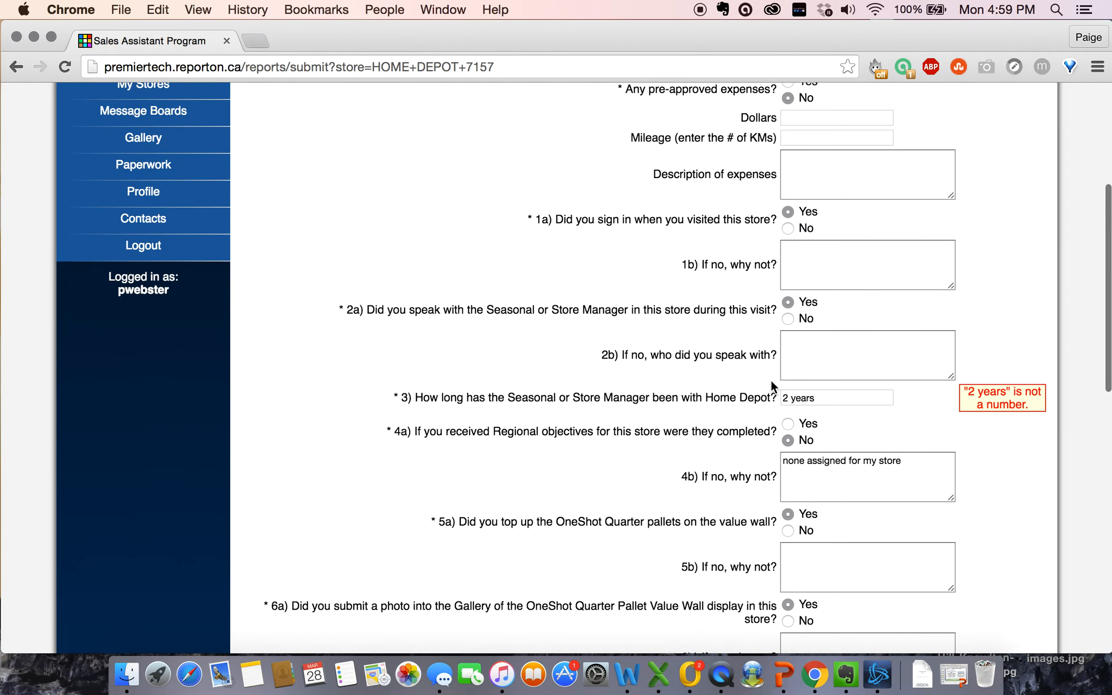
{"action": "scroll", "coordinate": [938, 388], "scroll_direction": "down", "scroll_amount": 1}
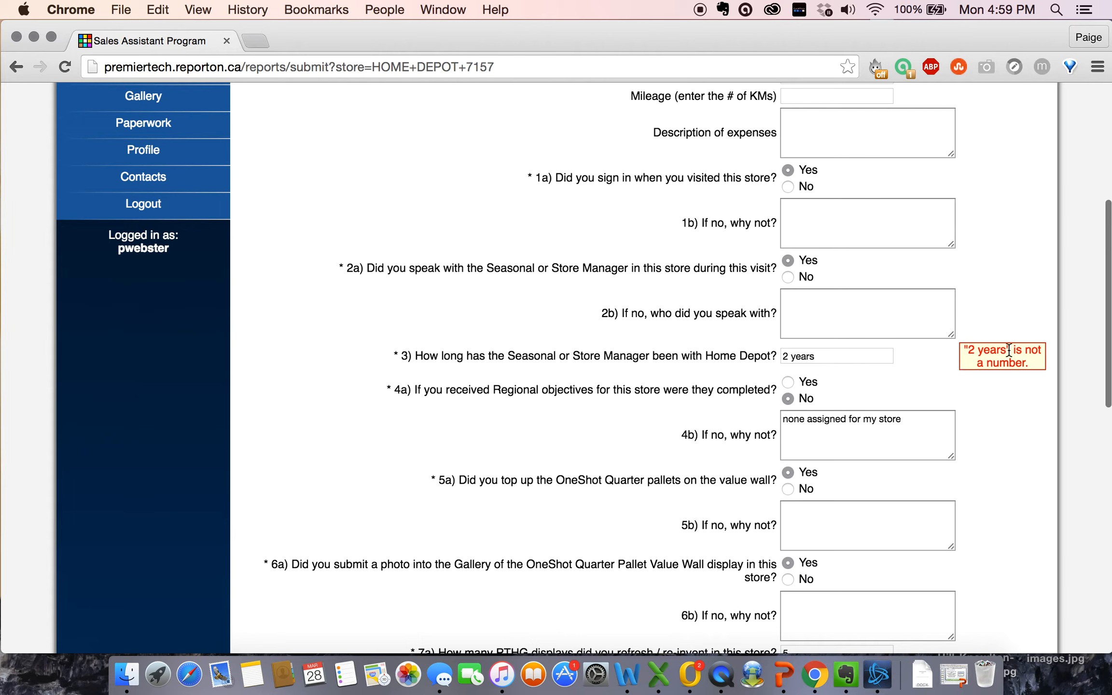
Step: Change the question 3 manager-tenure answer from '2 years' to just 2
{"action": "left_click", "coordinate": [847, 356]}
{"action": "left_click_drag", "start_coordinate": [848, 356], "coordinate": [792, 357]}
{"action": "key", "text": "BackSpace"}
{"action": "key", "text": "BackSpace"}
{"action": "left_click", "coordinate": [711, 340]}
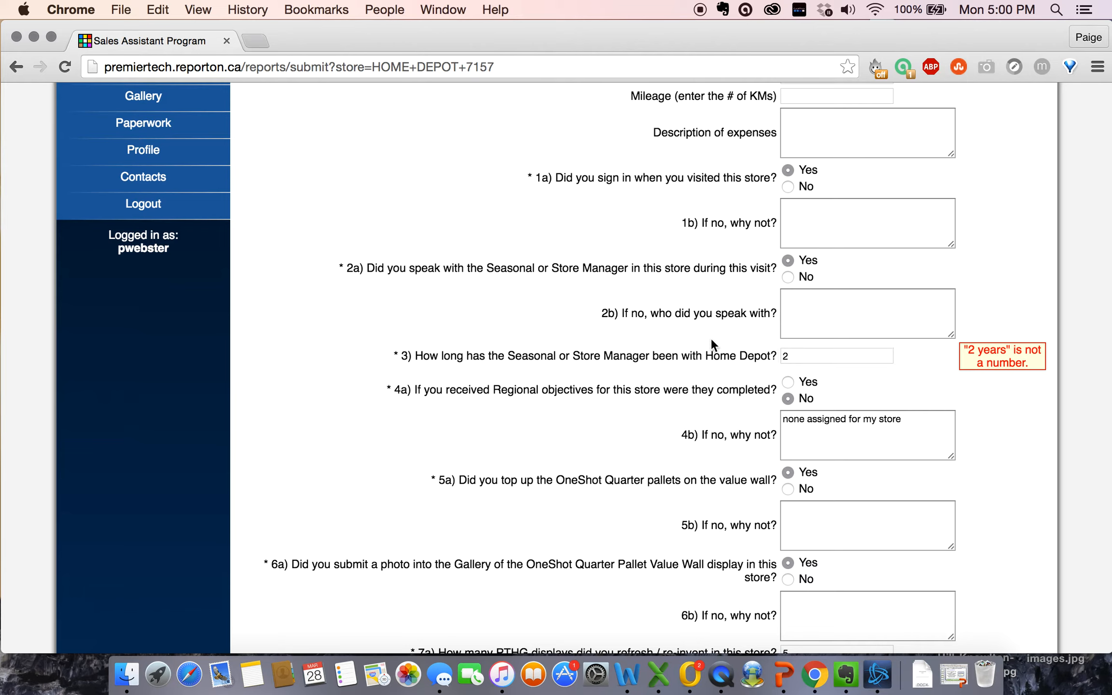
{"action": "left_click", "coordinate": [791, 357]}
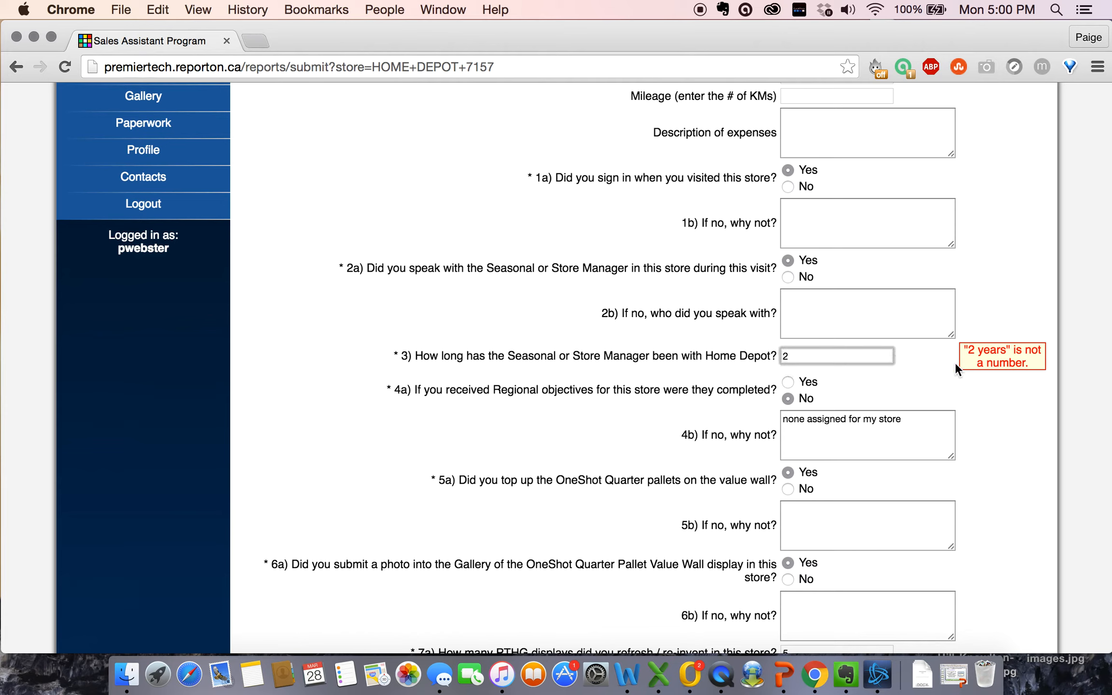
{"action": "left_click", "coordinate": [762, 391]}
{"action": "scroll", "coordinate": [699, 412], "scroll_direction": "down", "scroll_amount": 5}
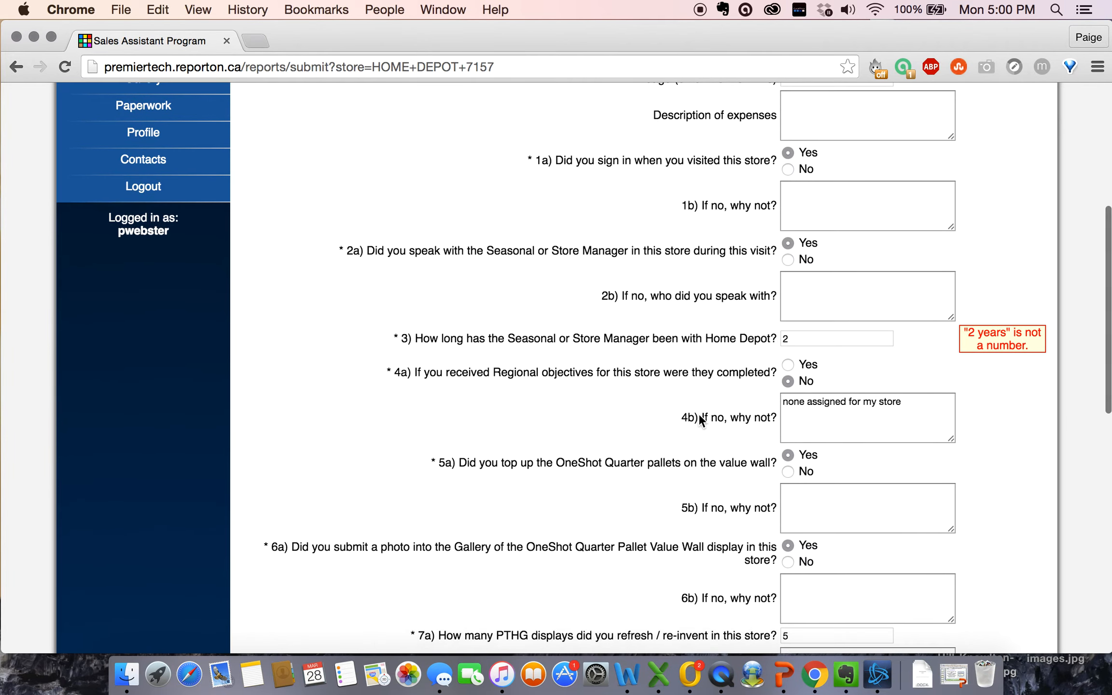
{"action": "scroll", "coordinate": [698, 414], "scroll_direction": "down", "scroll_amount": 20}
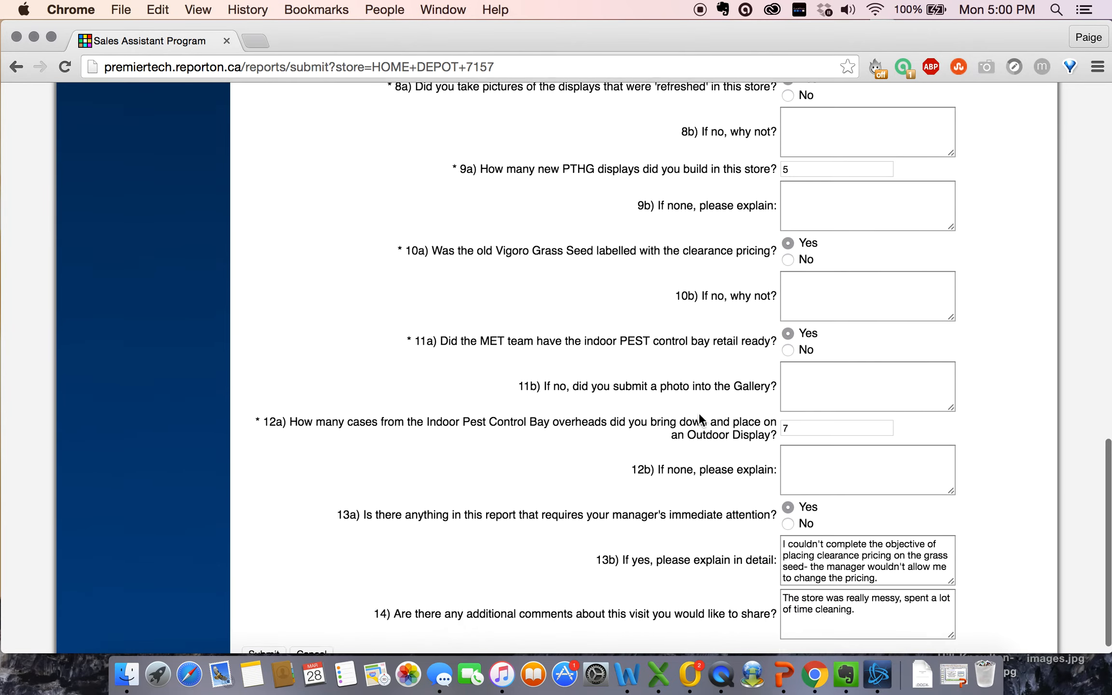
Step: Submit the finished Home Depot 7157 report and reach the thank-you confirmation page
{"action": "left_click", "coordinate": [264, 641]}
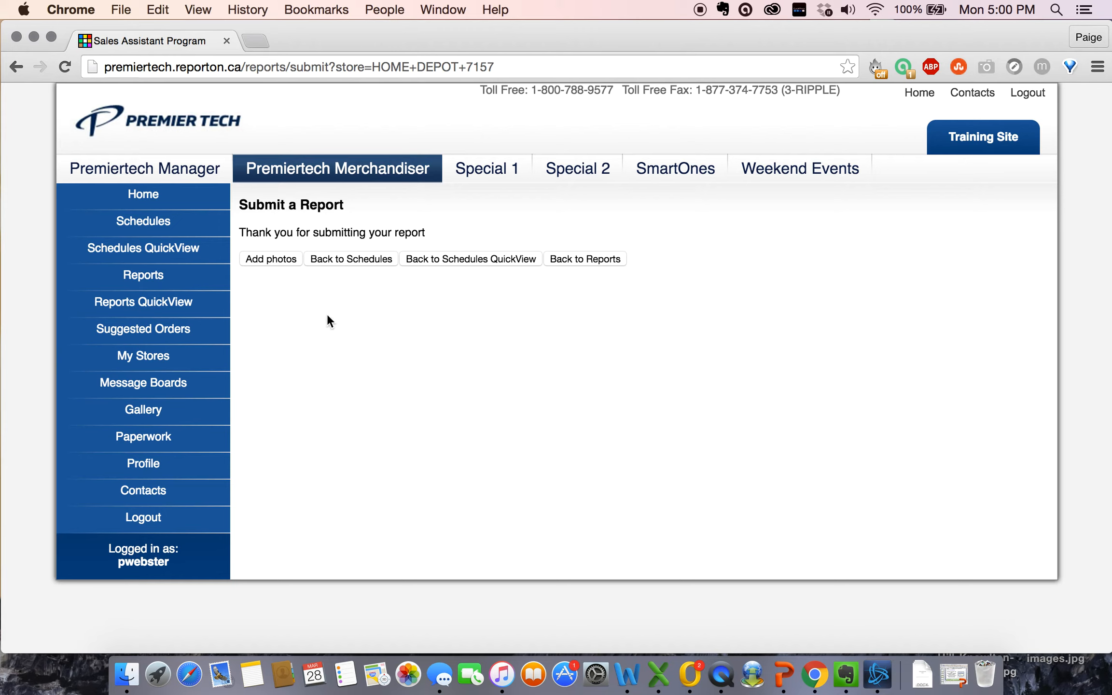
Step: Attach HD 7047 July 9.jpg as the before photo and images.jpg as the after photo from Desktop
{"action": "left_click", "coordinate": [270, 261]}
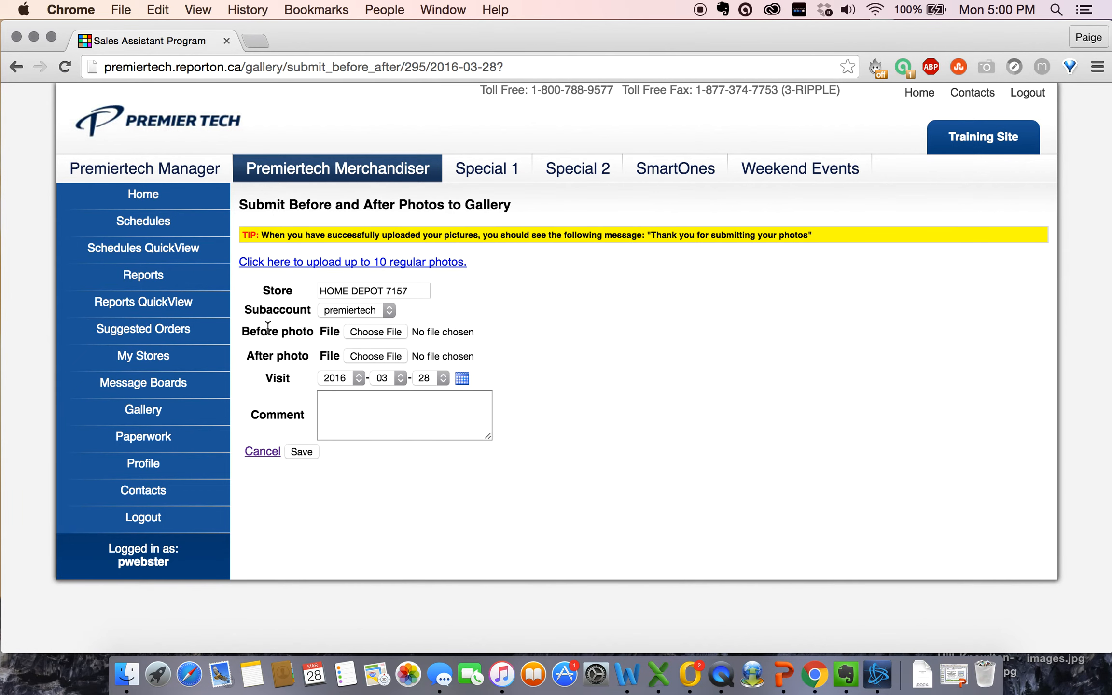
{"action": "left_click", "coordinate": [378, 333]}
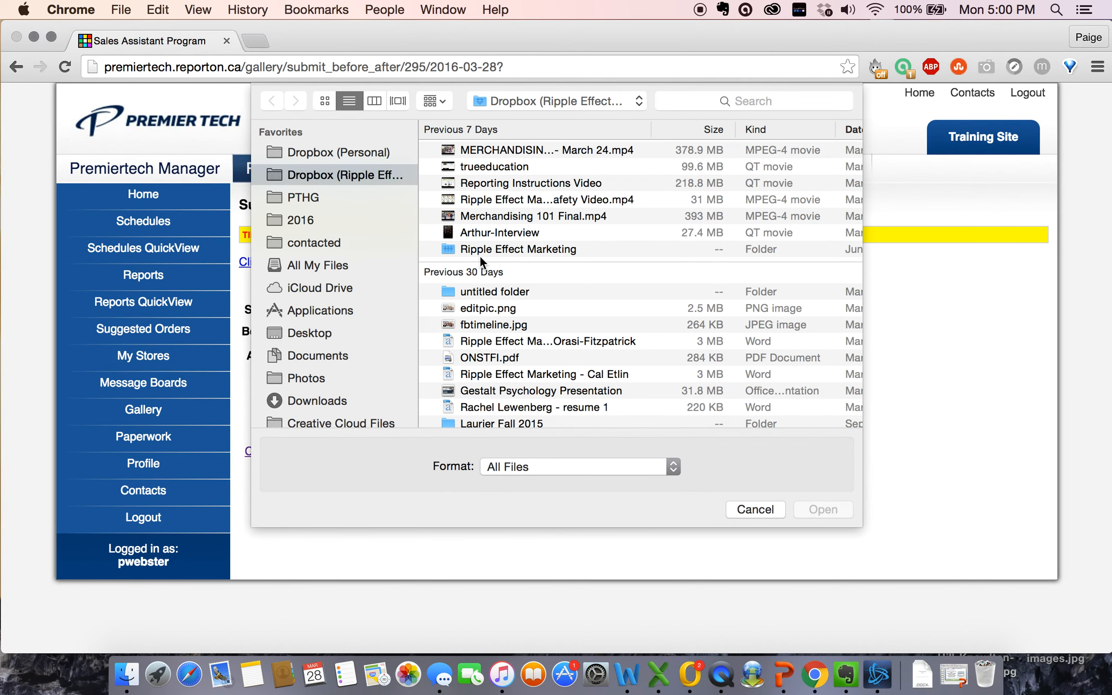
{"action": "left_click", "coordinate": [320, 333]}
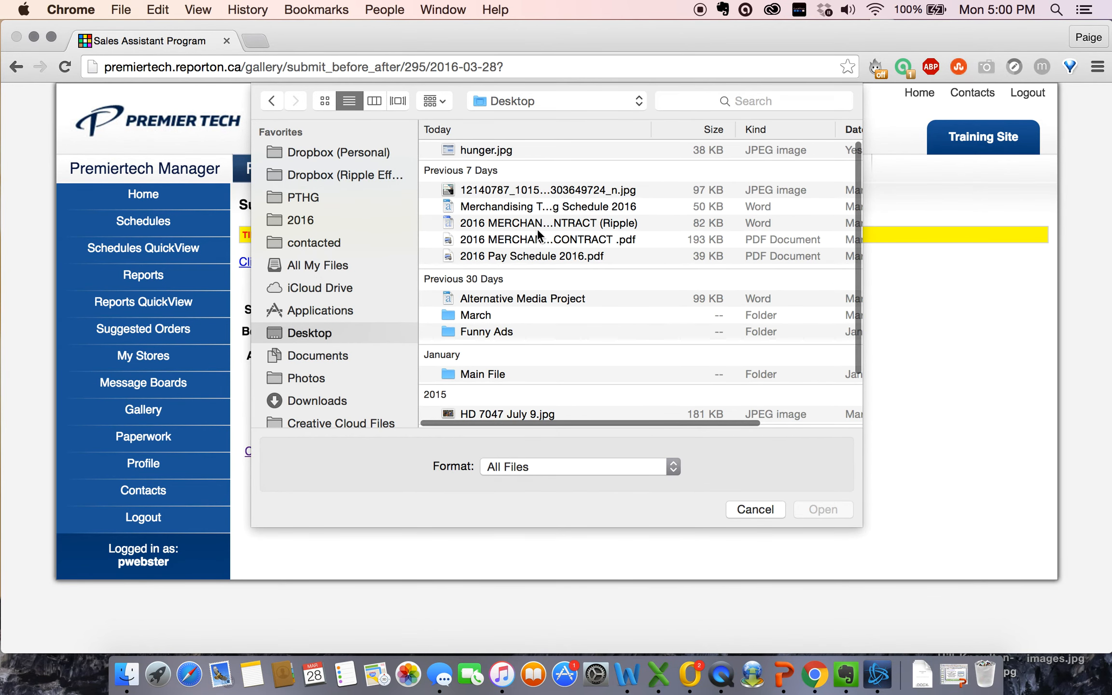
{"action": "scroll", "coordinate": [532, 289], "scroll_direction": "down", "scroll_amount": 3}
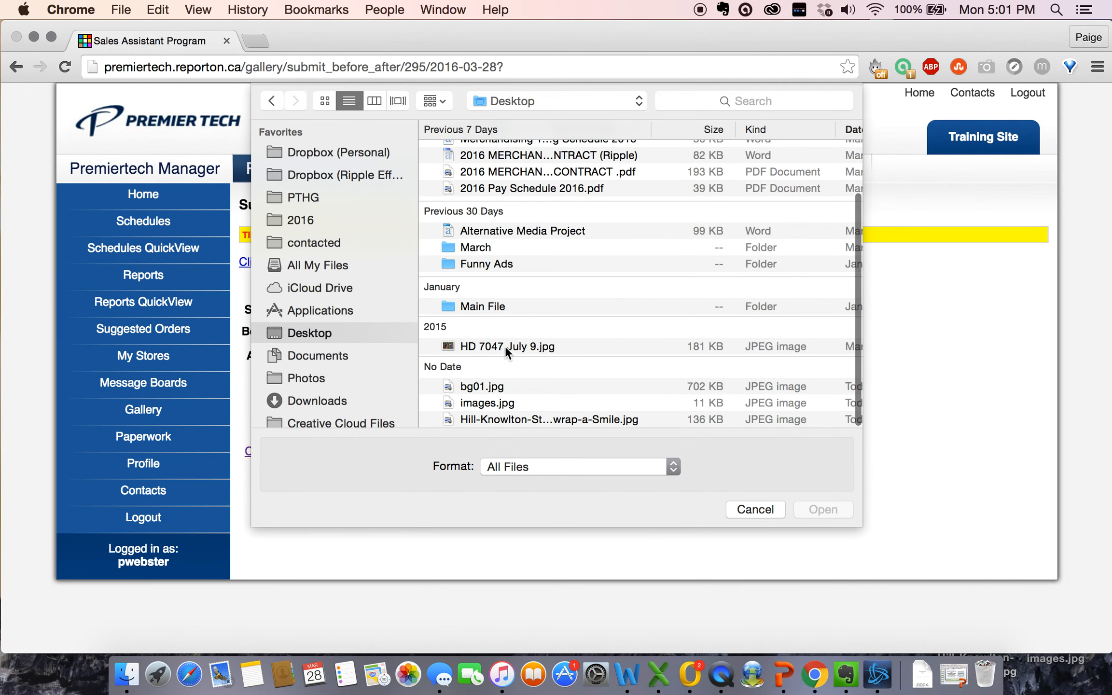
{"action": "double_click", "coordinate": [504, 345]}
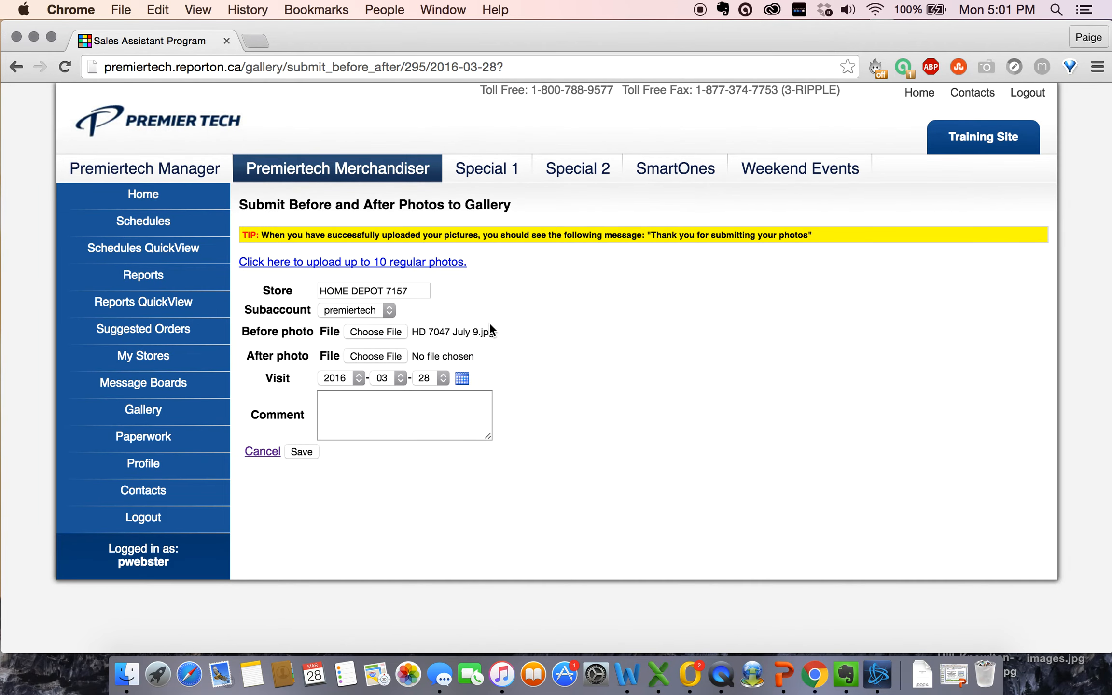
{"action": "left_click", "coordinate": [372, 356]}
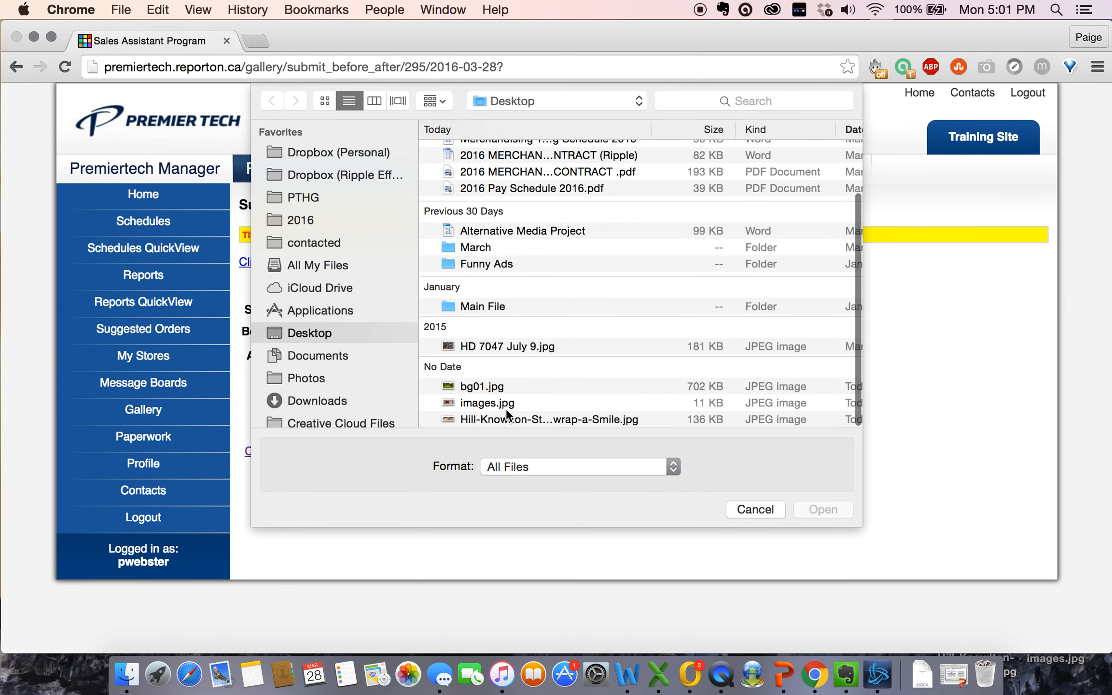
{"action": "double_click", "coordinate": [504, 404]}
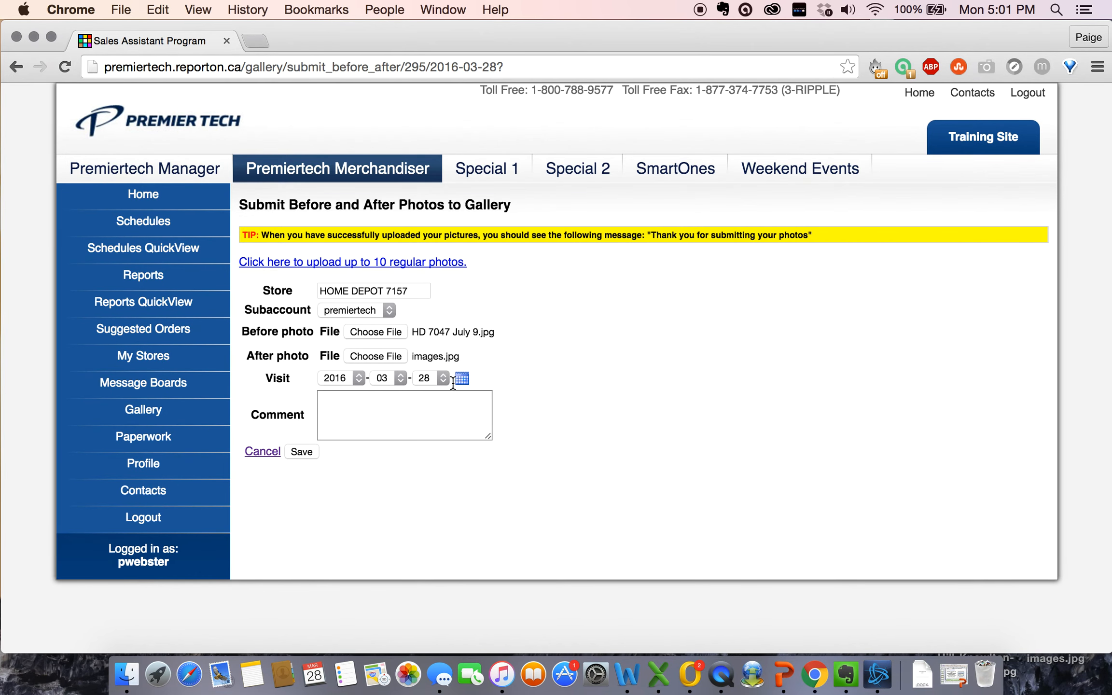
Step: Add the comment 'built new display' and save the photos to the gallery
{"action": "left_click", "coordinate": [353, 414]}
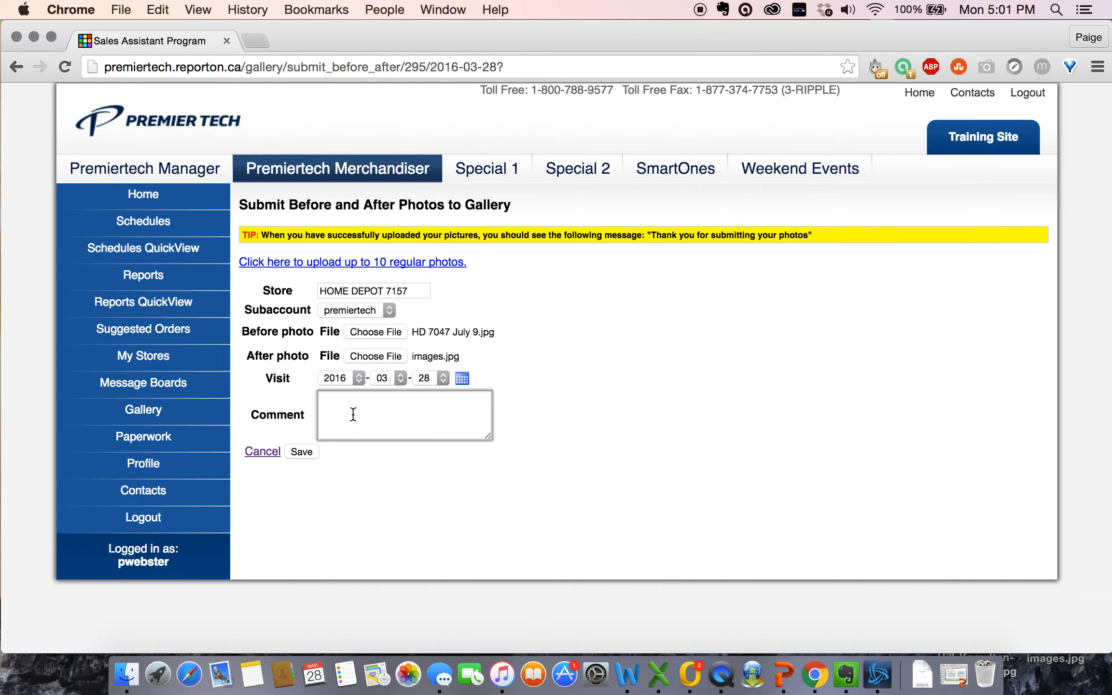
{"action": "type", "text": "built new display"}
{"action": "left_click", "coordinate": [300, 453]}
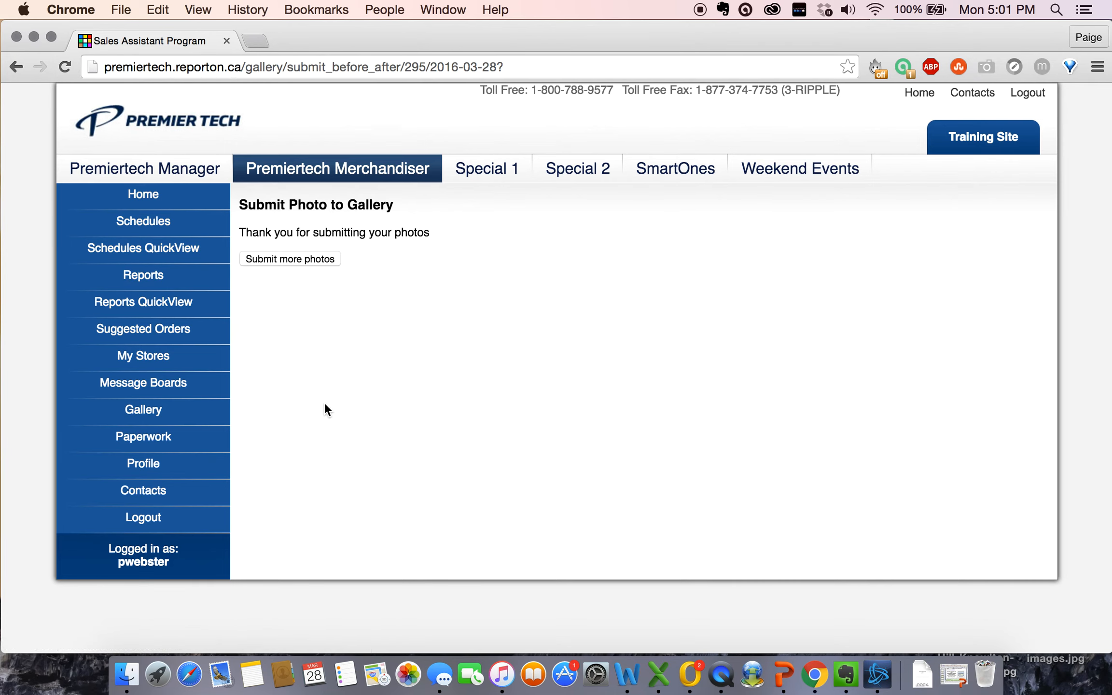
Step: Open the Home Depot 7157 gallery form for uploading up to 10 regular photos
{"action": "left_click", "coordinate": [319, 259]}
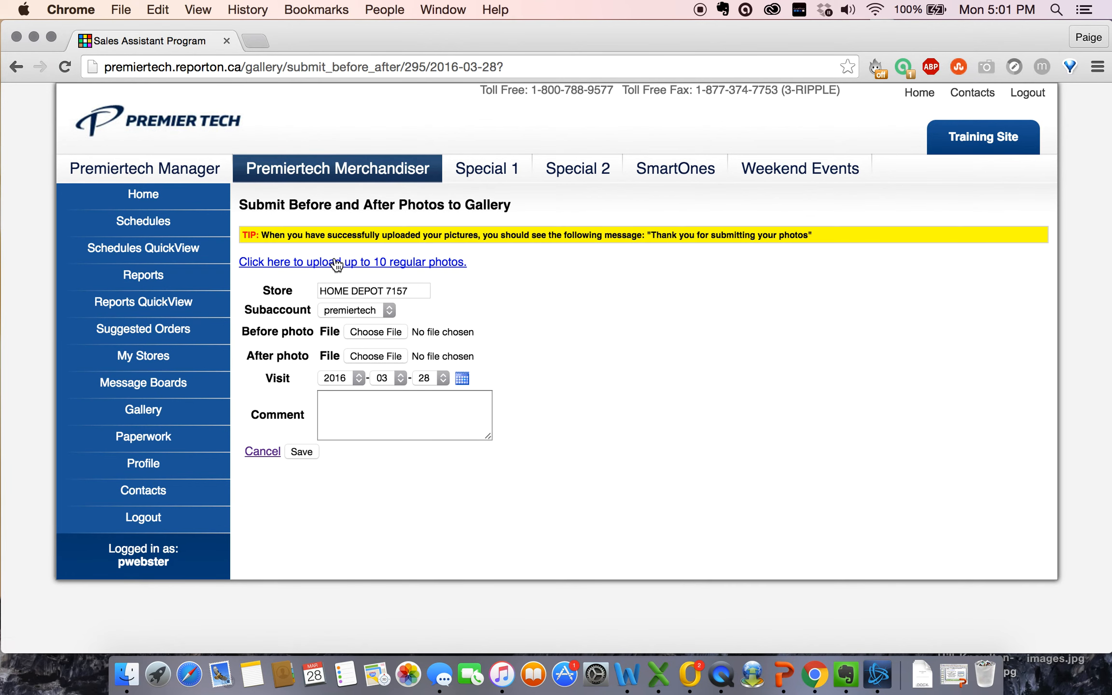
{"action": "left_click", "coordinate": [339, 263]}
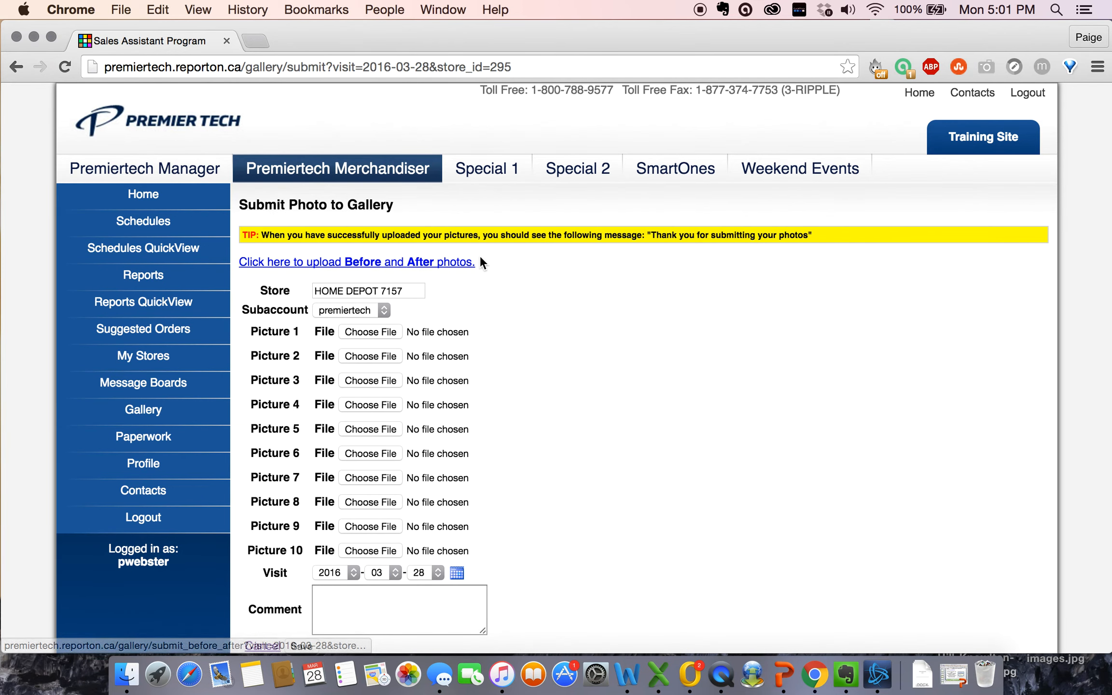
{"action": "scroll", "coordinate": [453, 301], "scroll_direction": "down", "scroll_amount": 1}
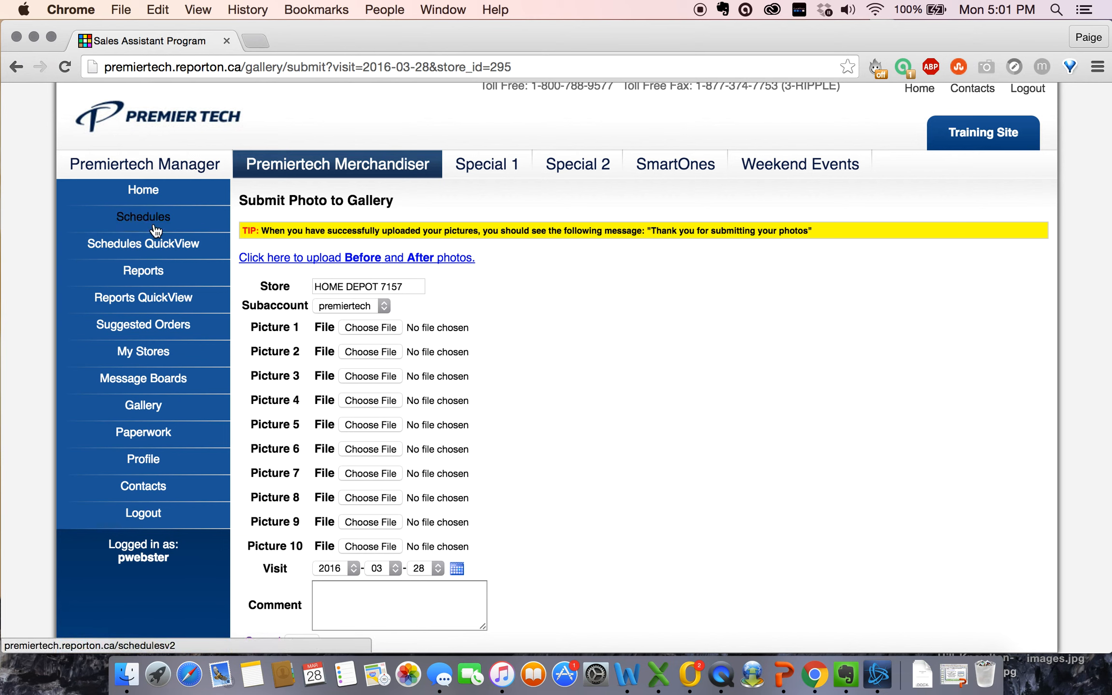
Step: View the Reports list with the 2016-03-28 Home Depot #7157 report, briefly opening and cancelling an unscheduled report
{"action": "left_click", "coordinate": [141, 278]}
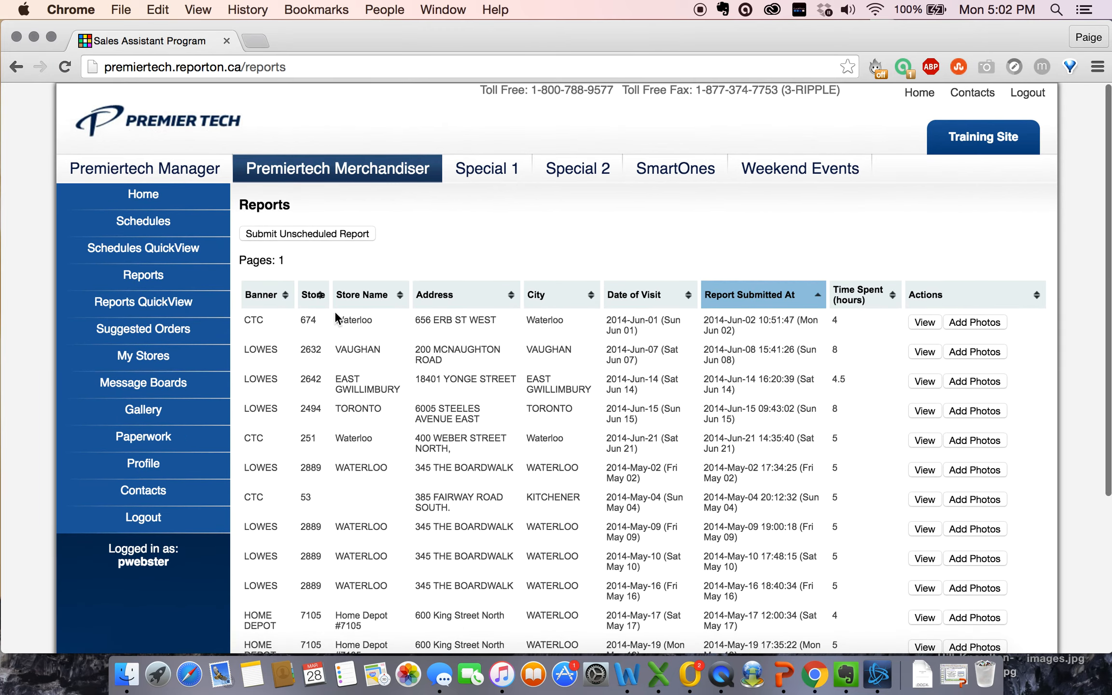
{"action": "scroll", "coordinate": [410, 342], "scroll_direction": "down", "scroll_amount": 5}
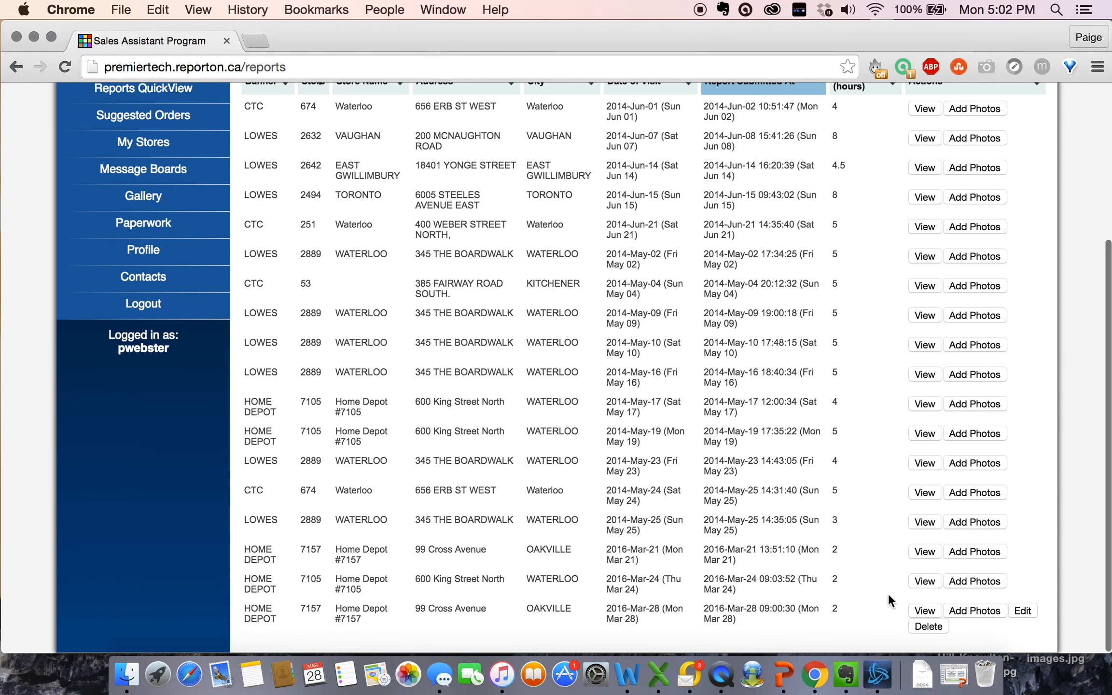
{"action": "left_click", "coordinate": [816, 561]}
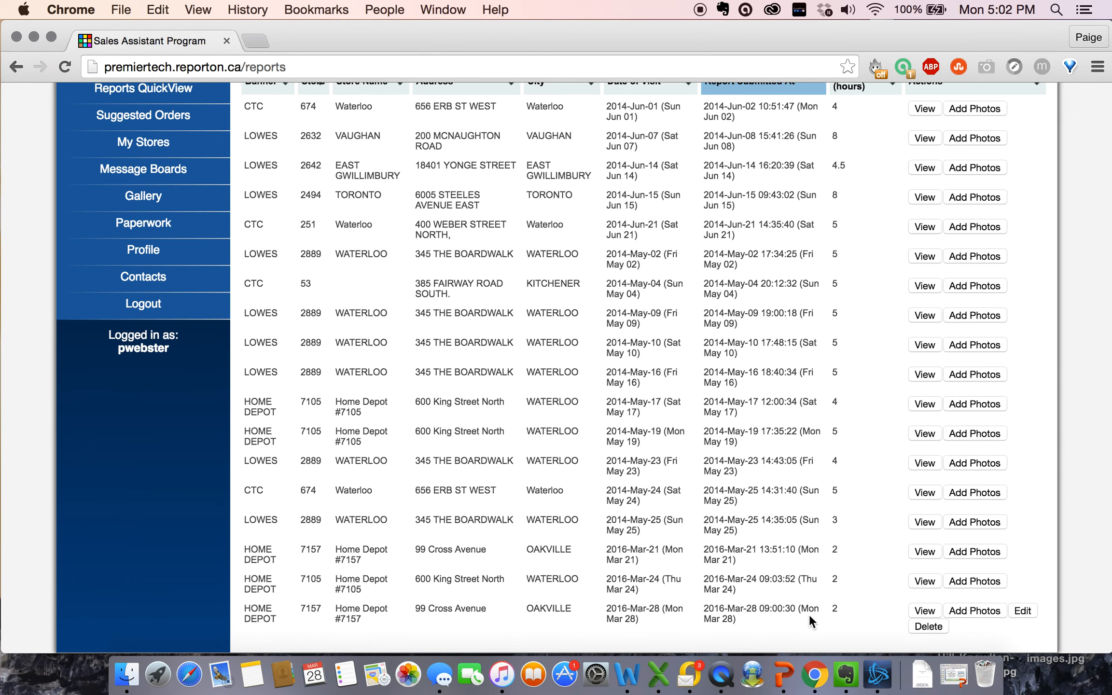
{"action": "scroll", "coordinate": [338, 434], "scroll_direction": "up", "scroll_amount": 5}
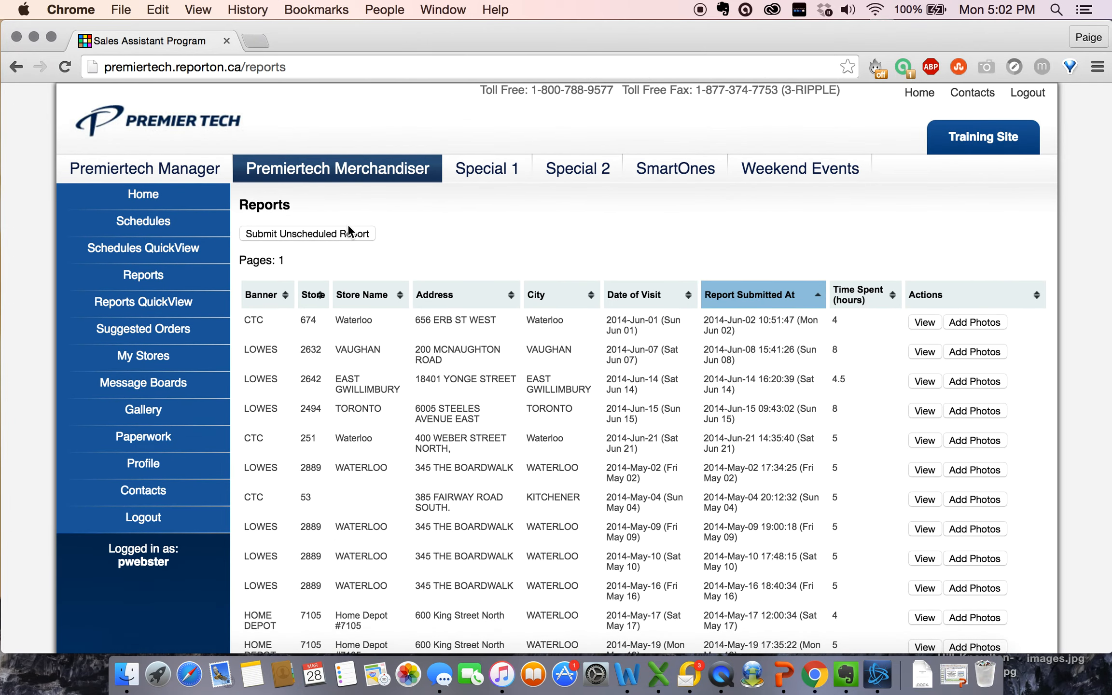
{"action": "left_click", "coordinate": [336, 236]}
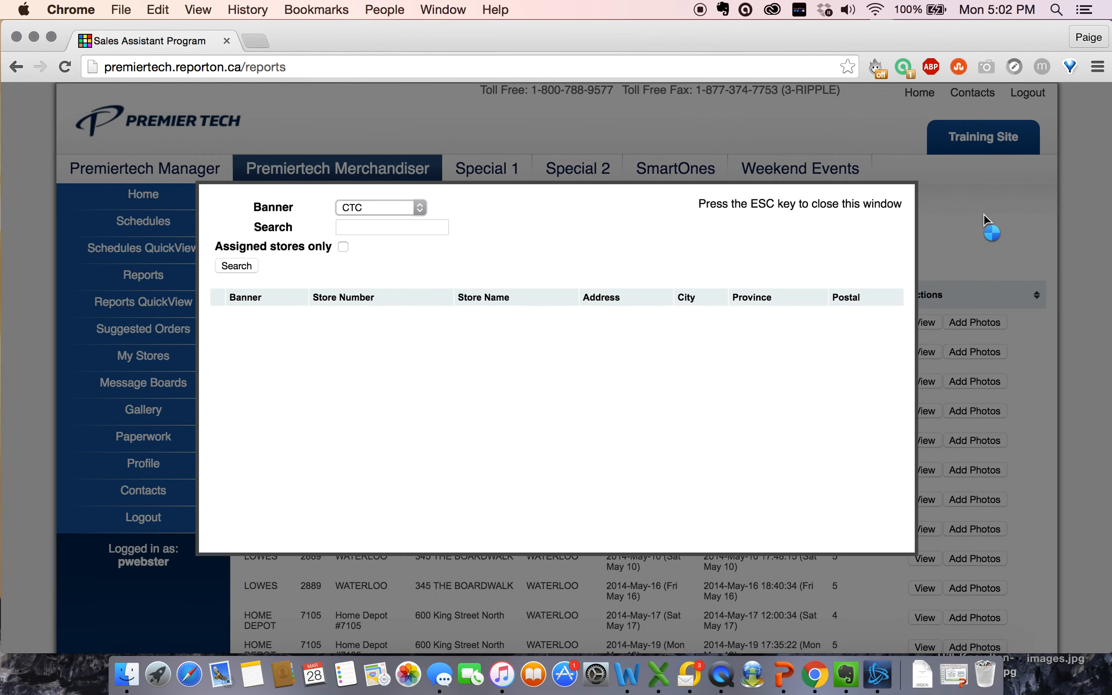
{"action": "key", "text": "Escape"}
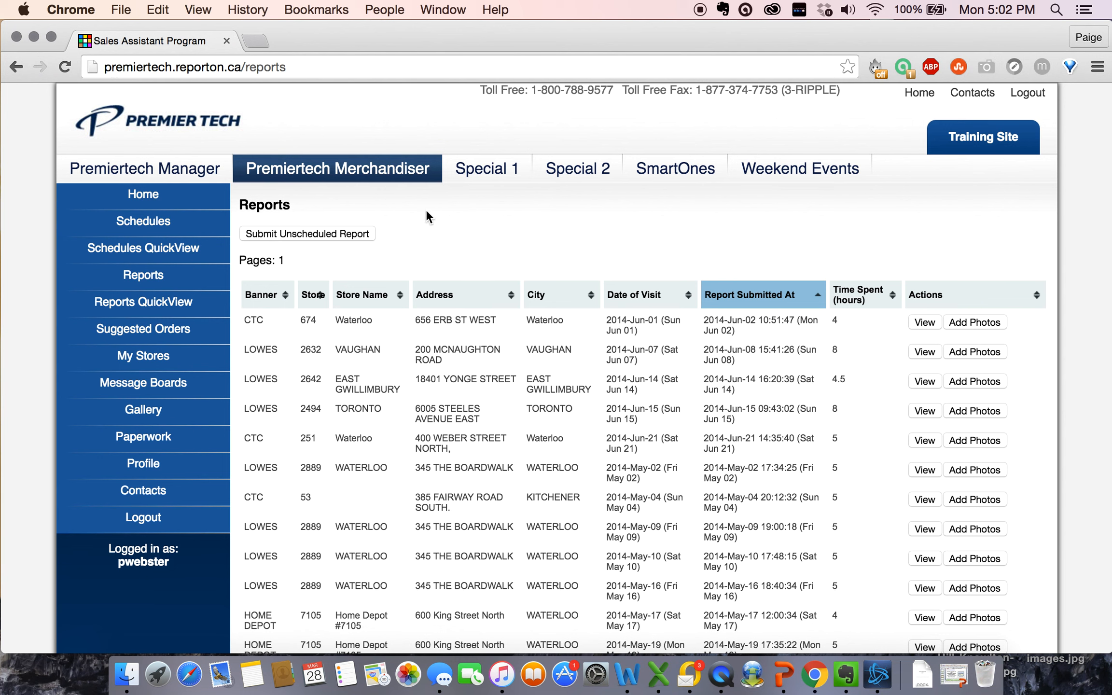
Step: Browse Paperwork to the Monthly Directives folder holding the PTHG-WM March 2016 Rep Directives file
{"action": "left_click", "coordinate": [146, 441]}
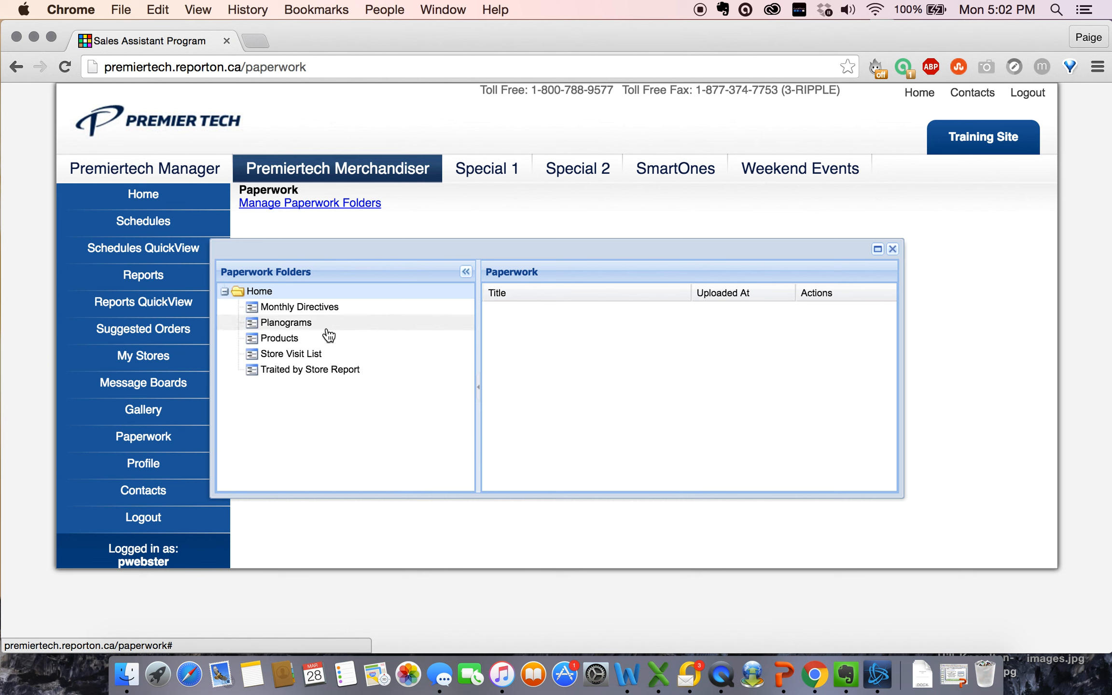
{"action": "left_click", "coordinate": [318, 312]}
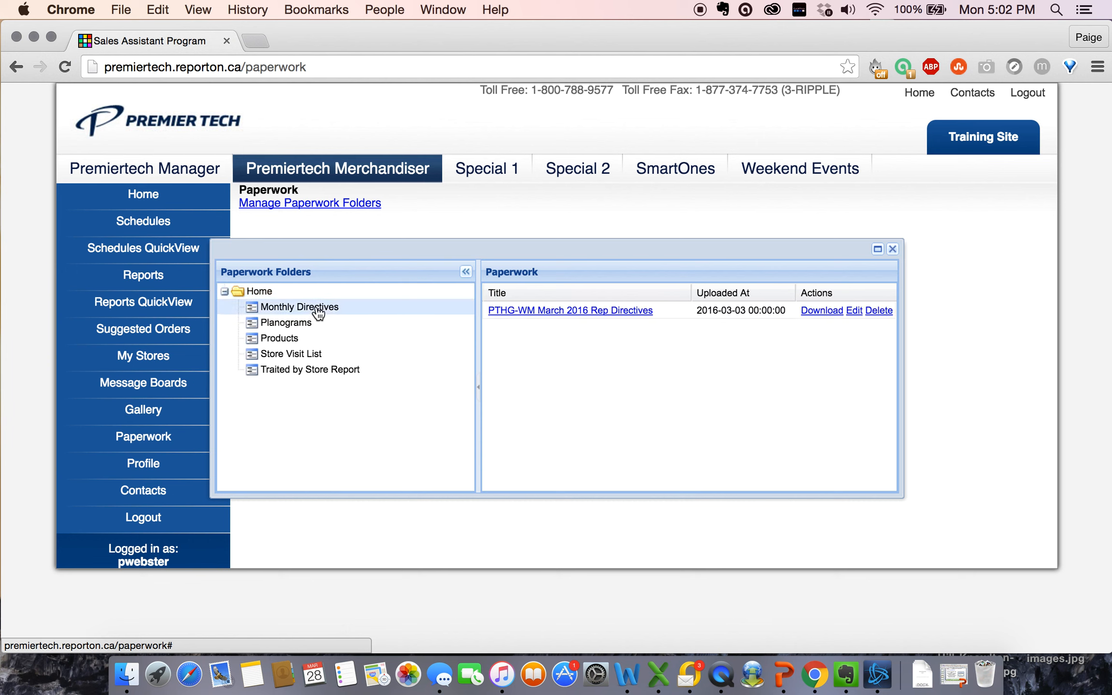